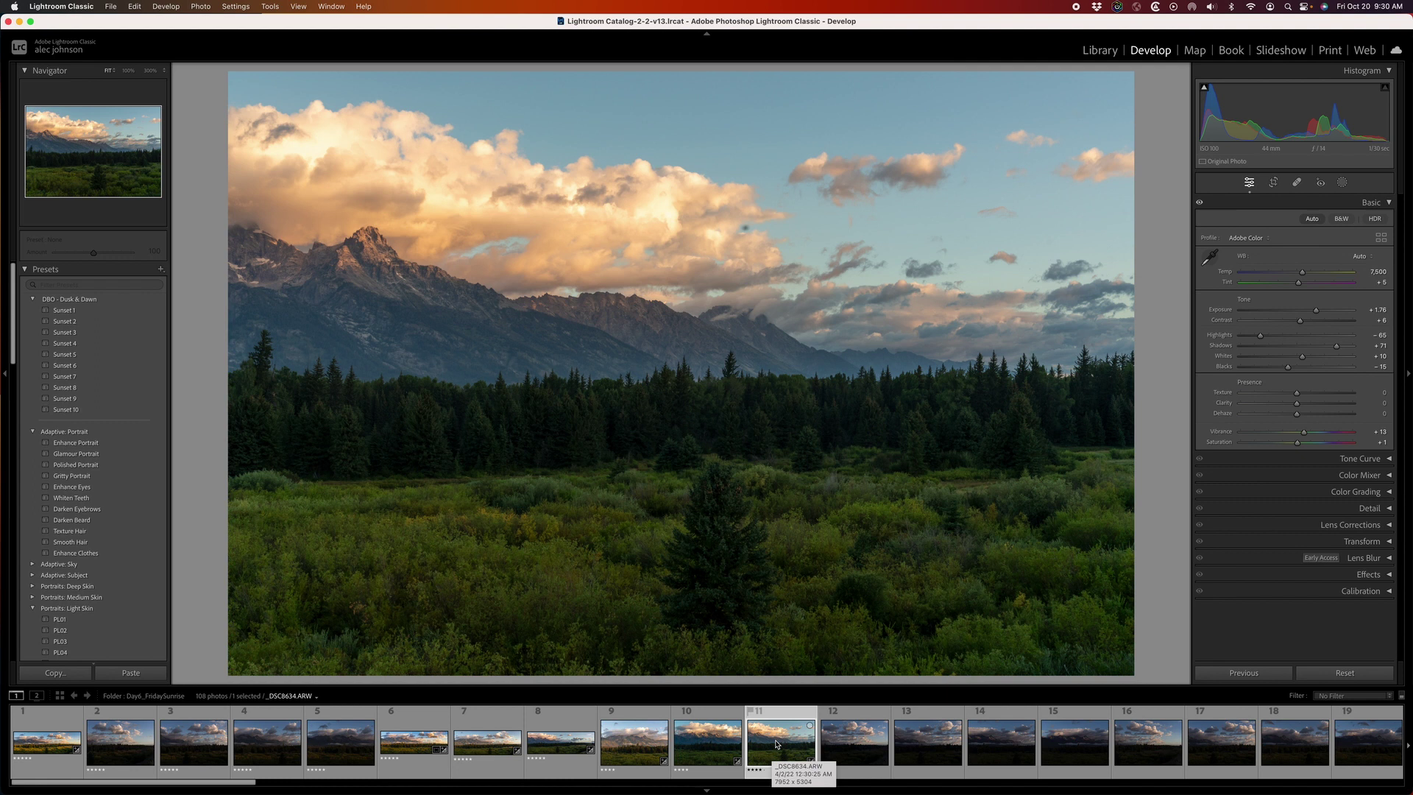
Set photo 9's exposure to +0.90, then bring up the first raw frame of the sequence
{"action": "left_click", "coordinate": [709, 753]}
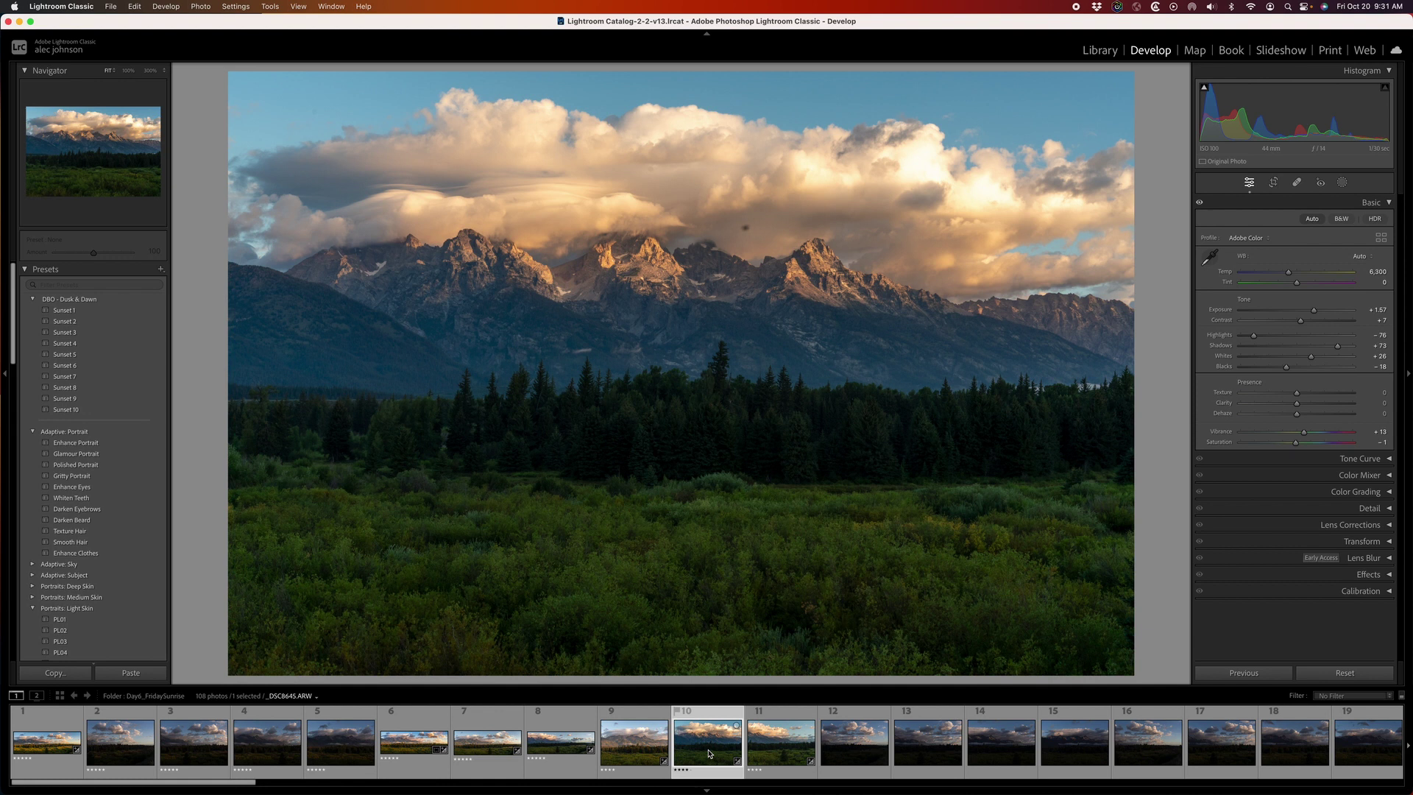
{"action": "left_click", "coordinate": [634, 742]}
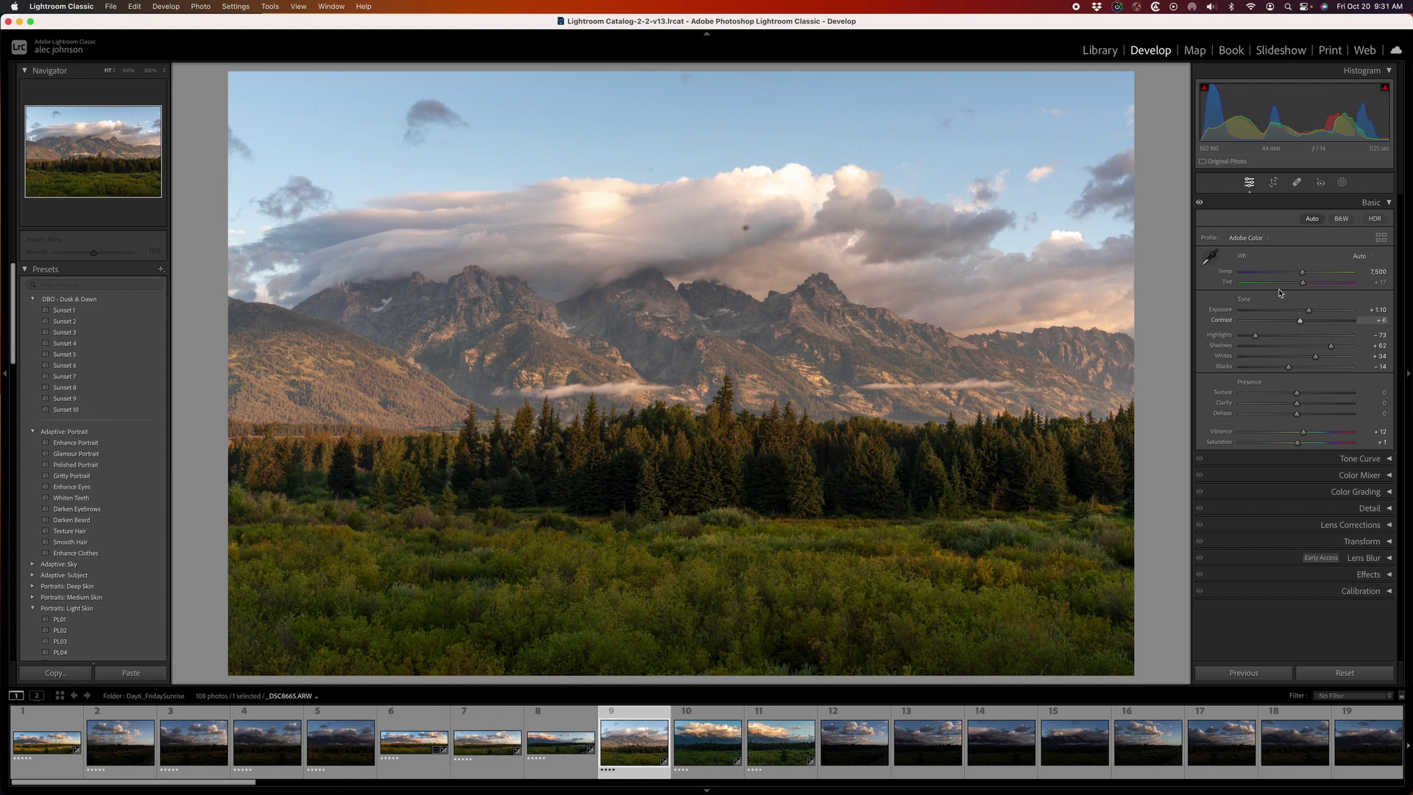
{"action": "left_click_drag", "start_coordinate": [1311, 315], "coordinate": [1307, 312]}
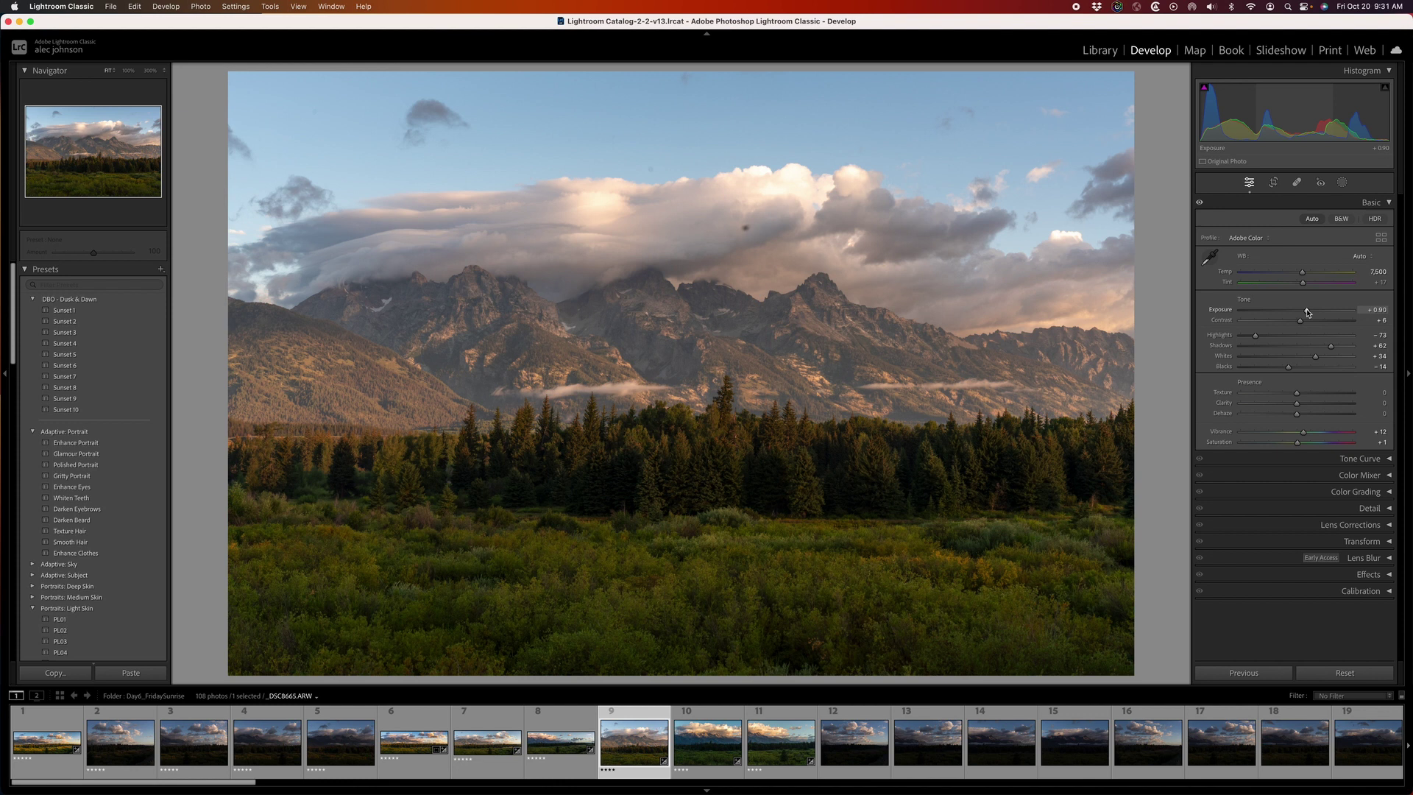
{"action": "left_click", "coordinate": [33, 743]}
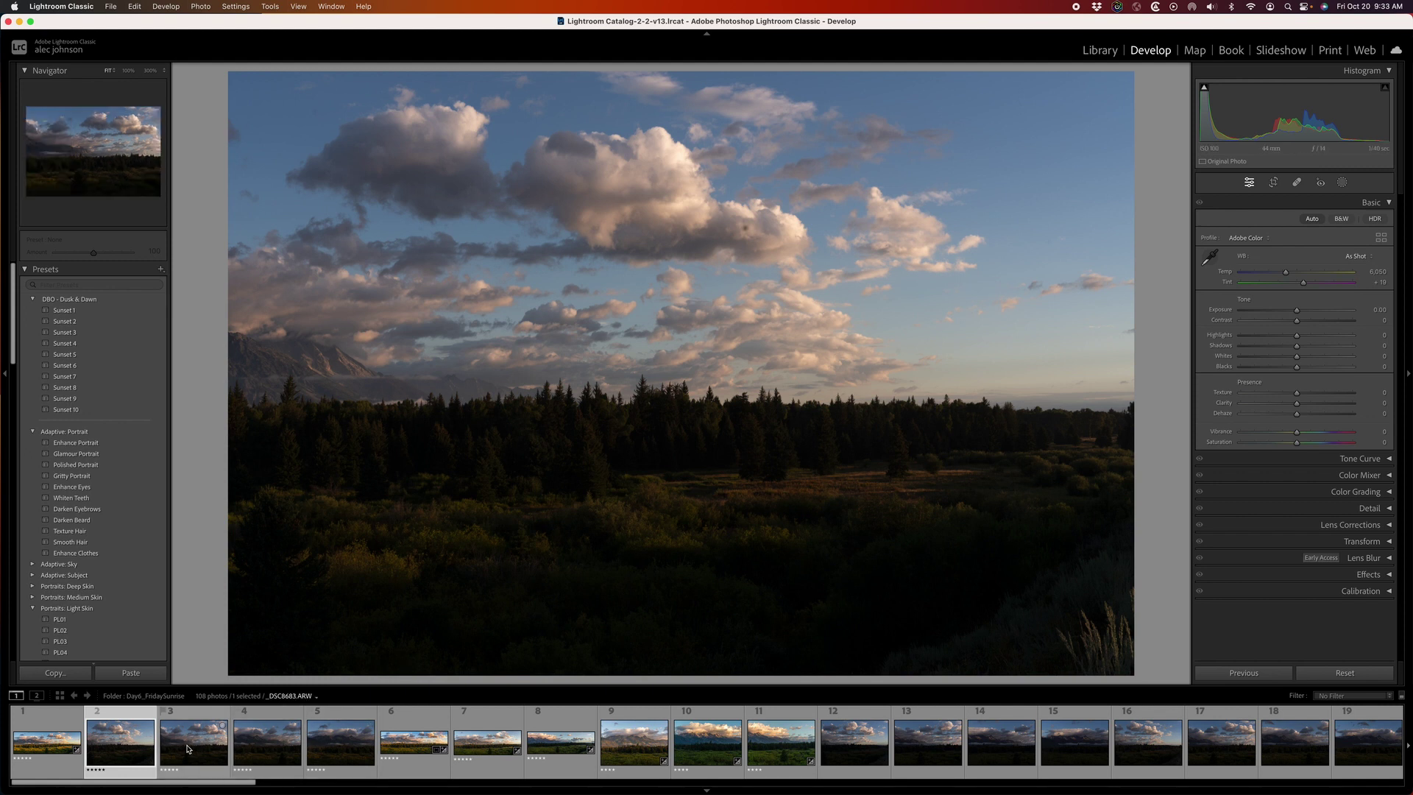
Step through raw frames 3, 4 and 5 in Develop, ending on _DSC8681
{"action": "left_click", "coordinate": [188, 750]}
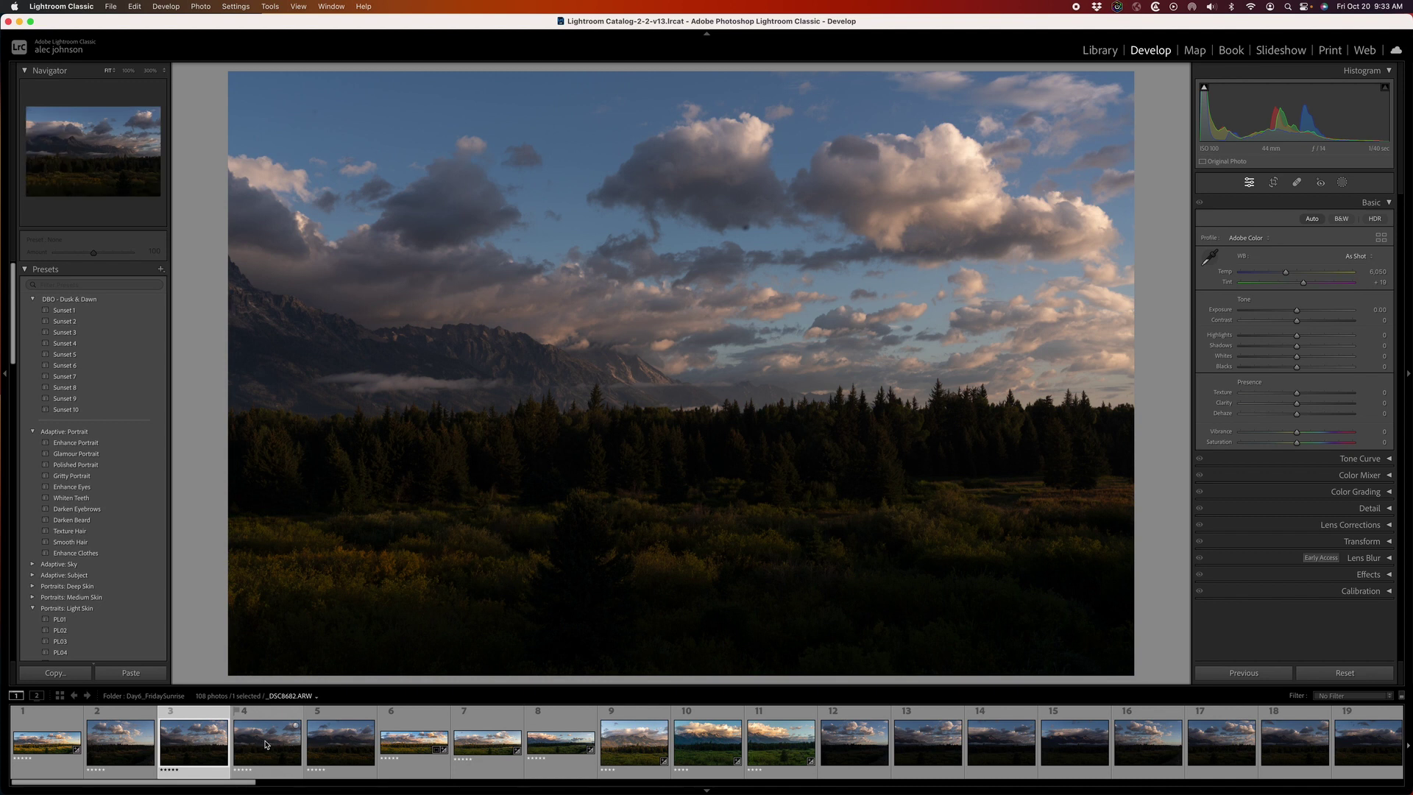
{"action": "left_click", "coordinate": [267, 745]}
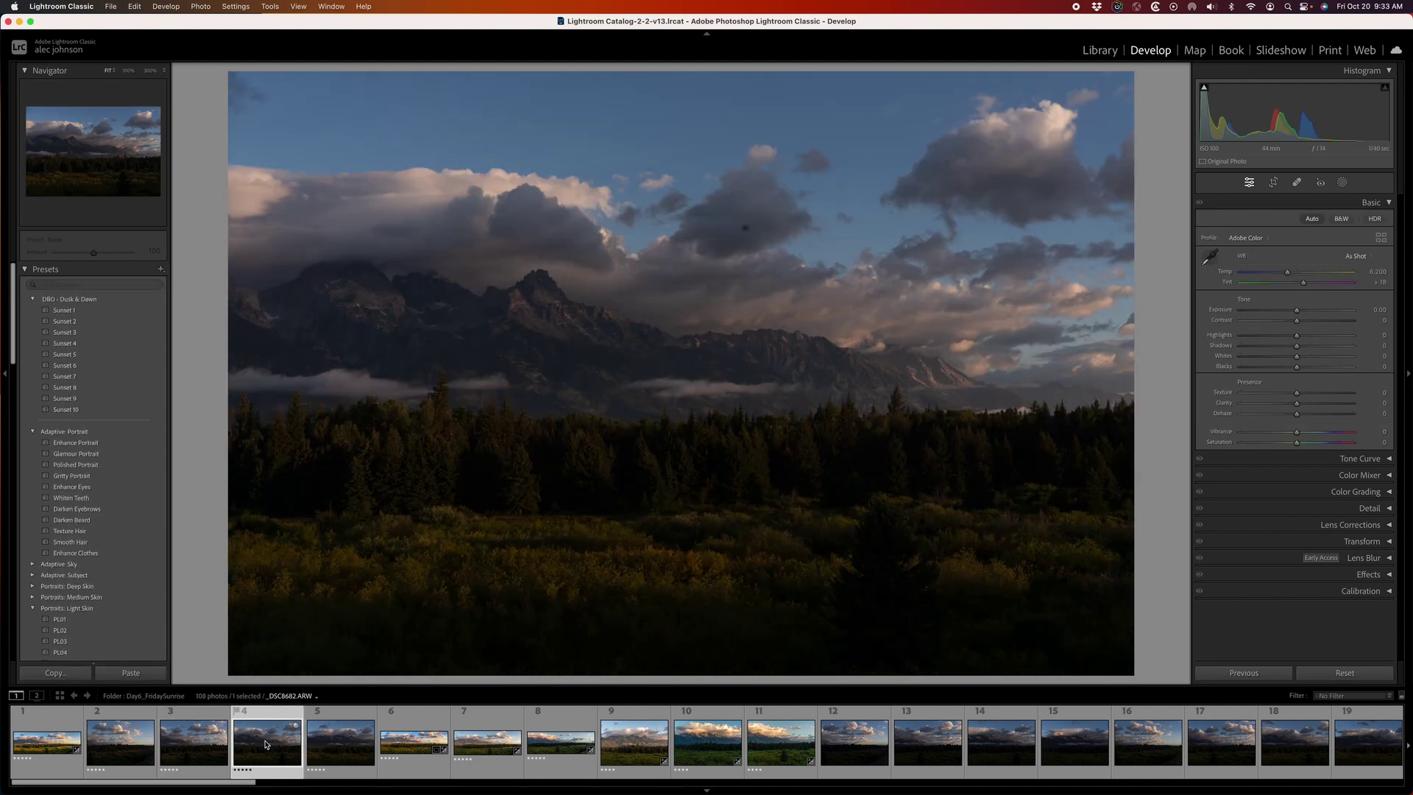
{"action": "left_click", "coordinate": [349, 747]}
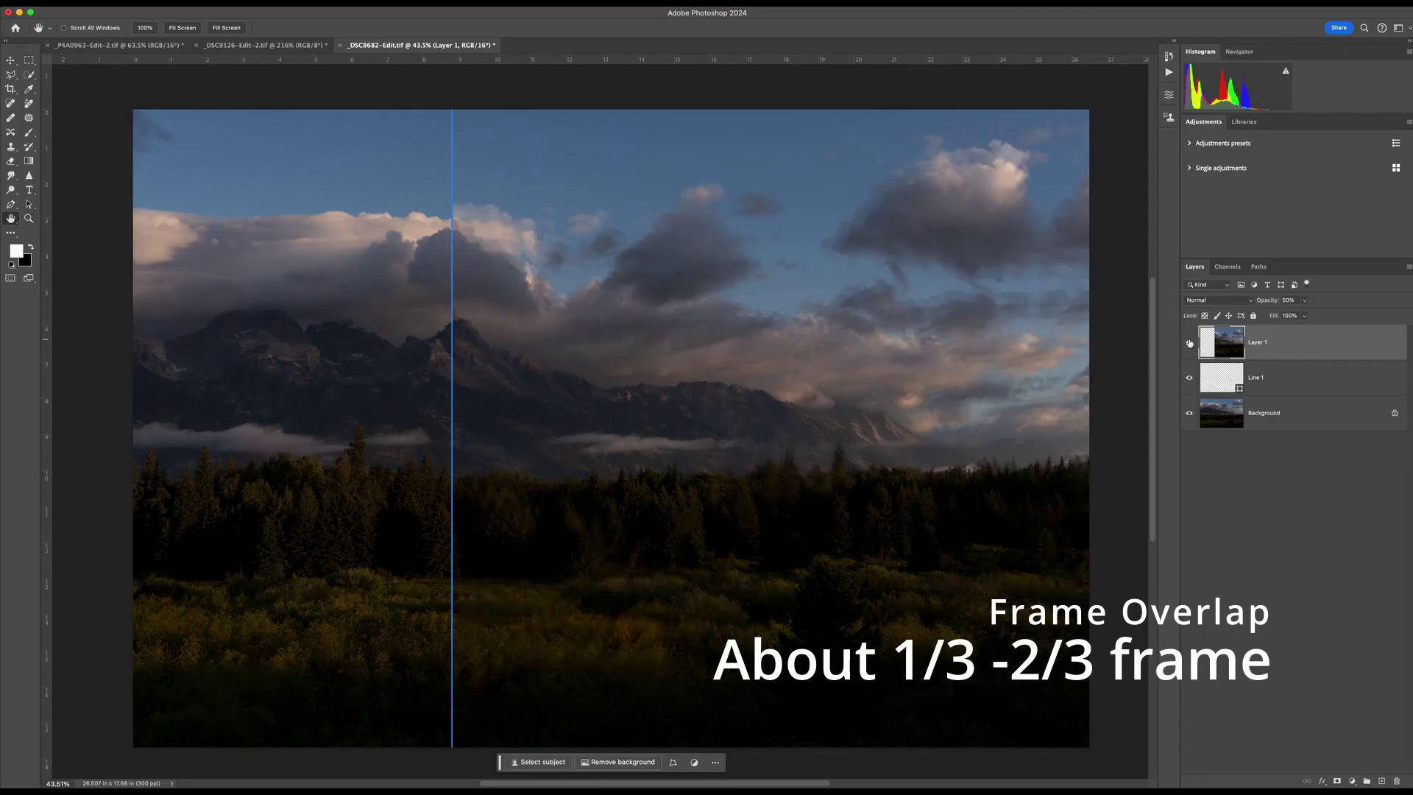
Toggle Layer 1's visibility to compare the two frames, leaving Layer 1 hidden
{"action": "left_click", "coordinate": [1190, 343]}
{"action": "left_click", "coordinate": [1190, 343]}
{"action": "left_click", "coordinate": [1190, 343]}
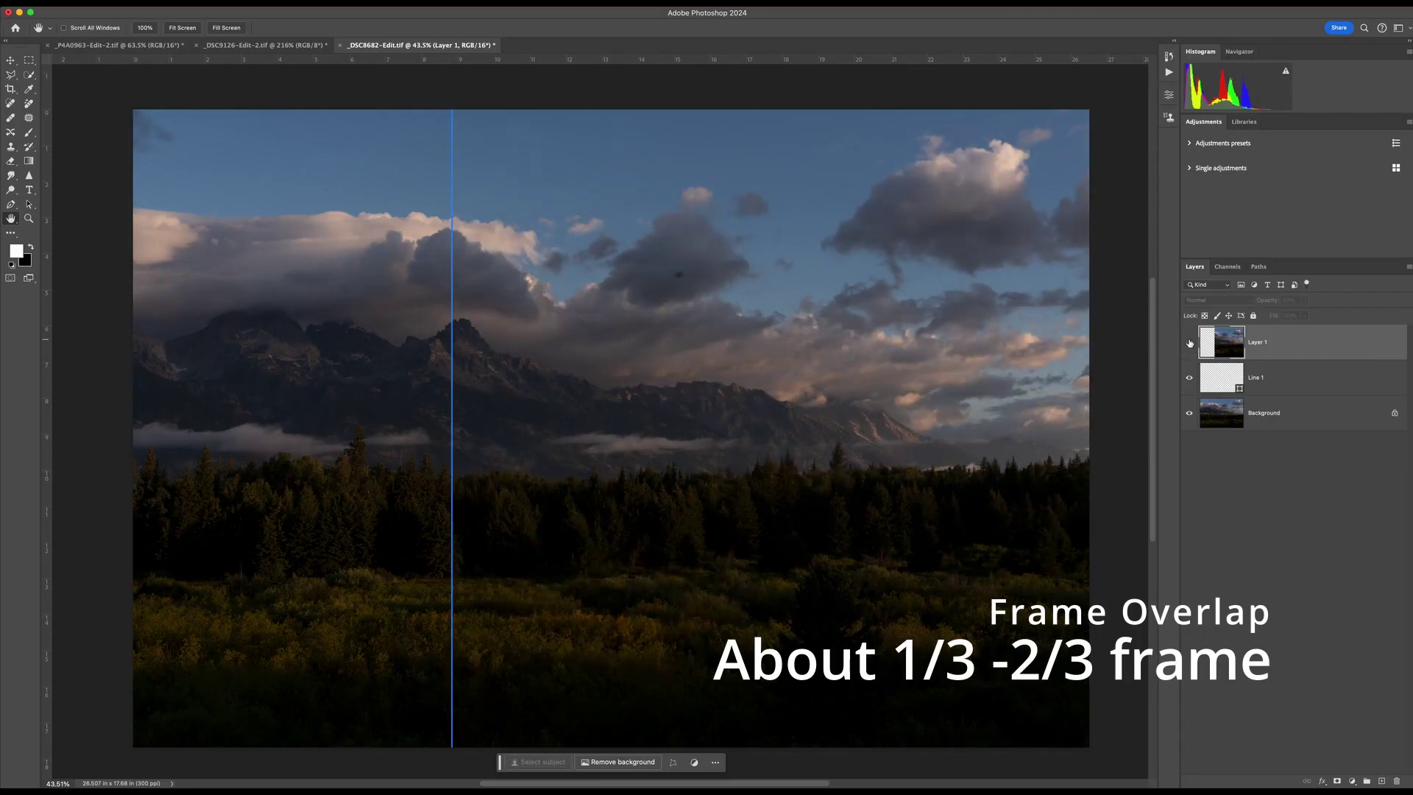
{"action": "left_click", "coordinate": [1189, 343]}
{"action": "left_click", "coordinate": [1189, 343]}
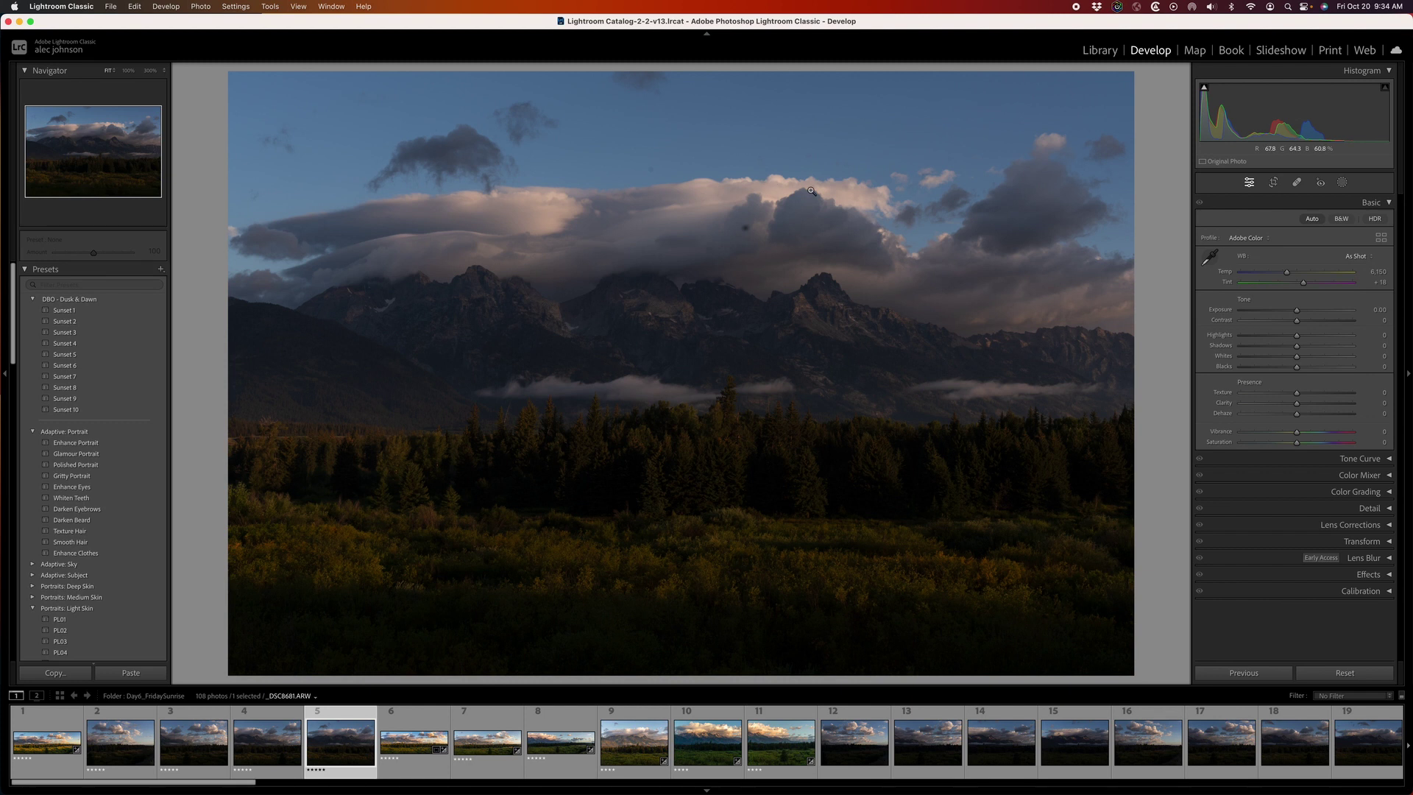
{"action": "left_click", "coordinate": [758, 228]}
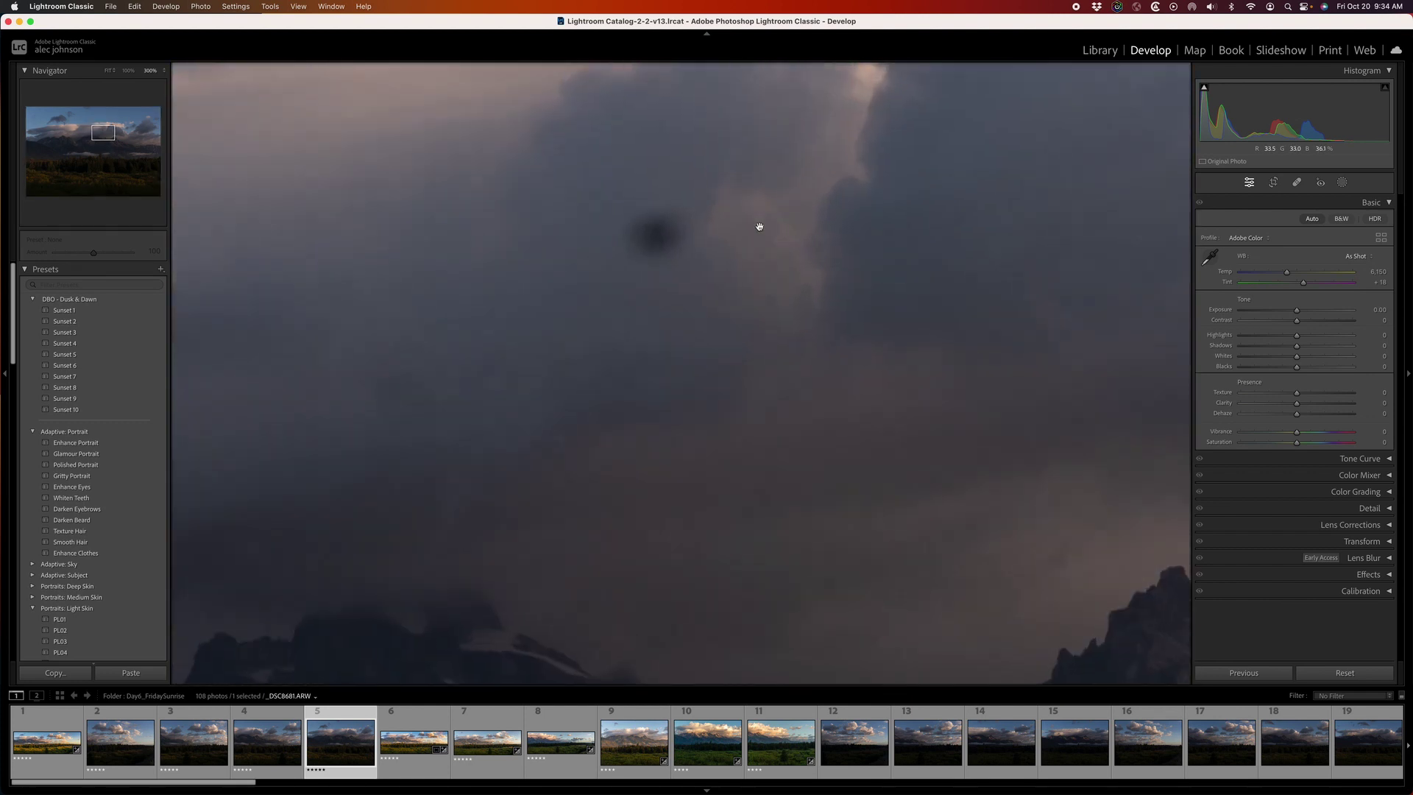
{"action": "left_click", "coordinate": [603, 285]}
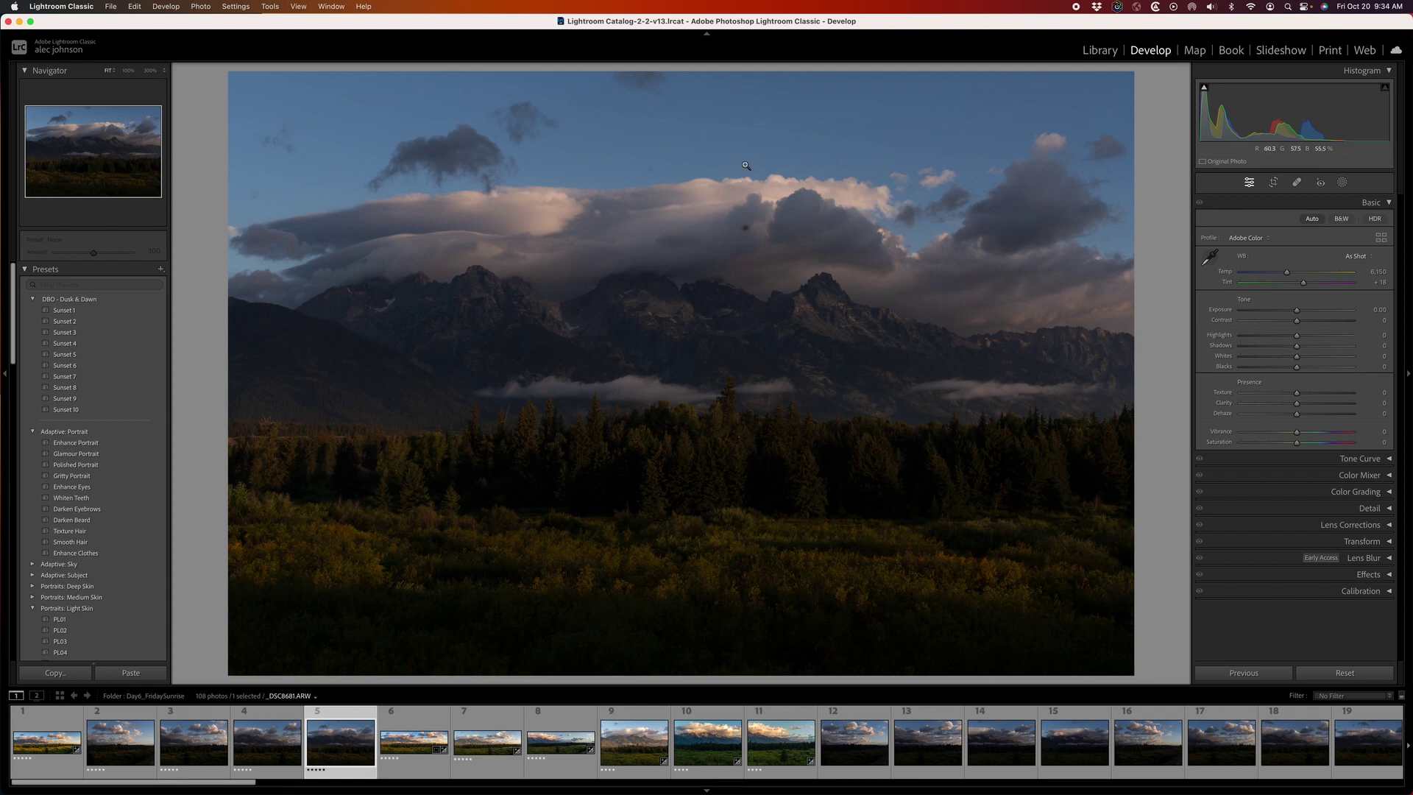
{"action": "left_click", "coordinate": [744, 226]}
{"action": "left_click_drag", "start_coordinate": [795, 243], "coordinate": [798, 401]}
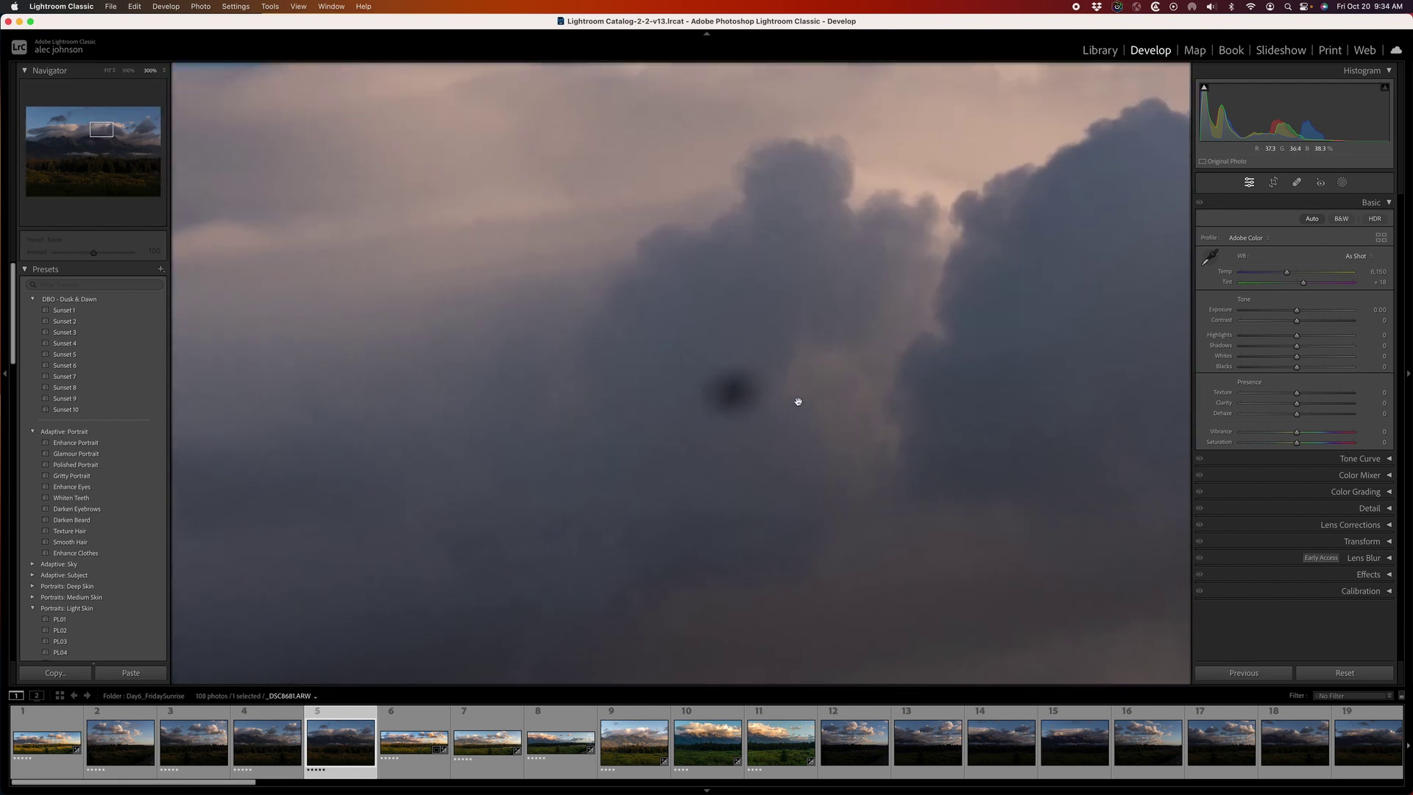
{"action": "left_click", "coordinate": [798, 401]}
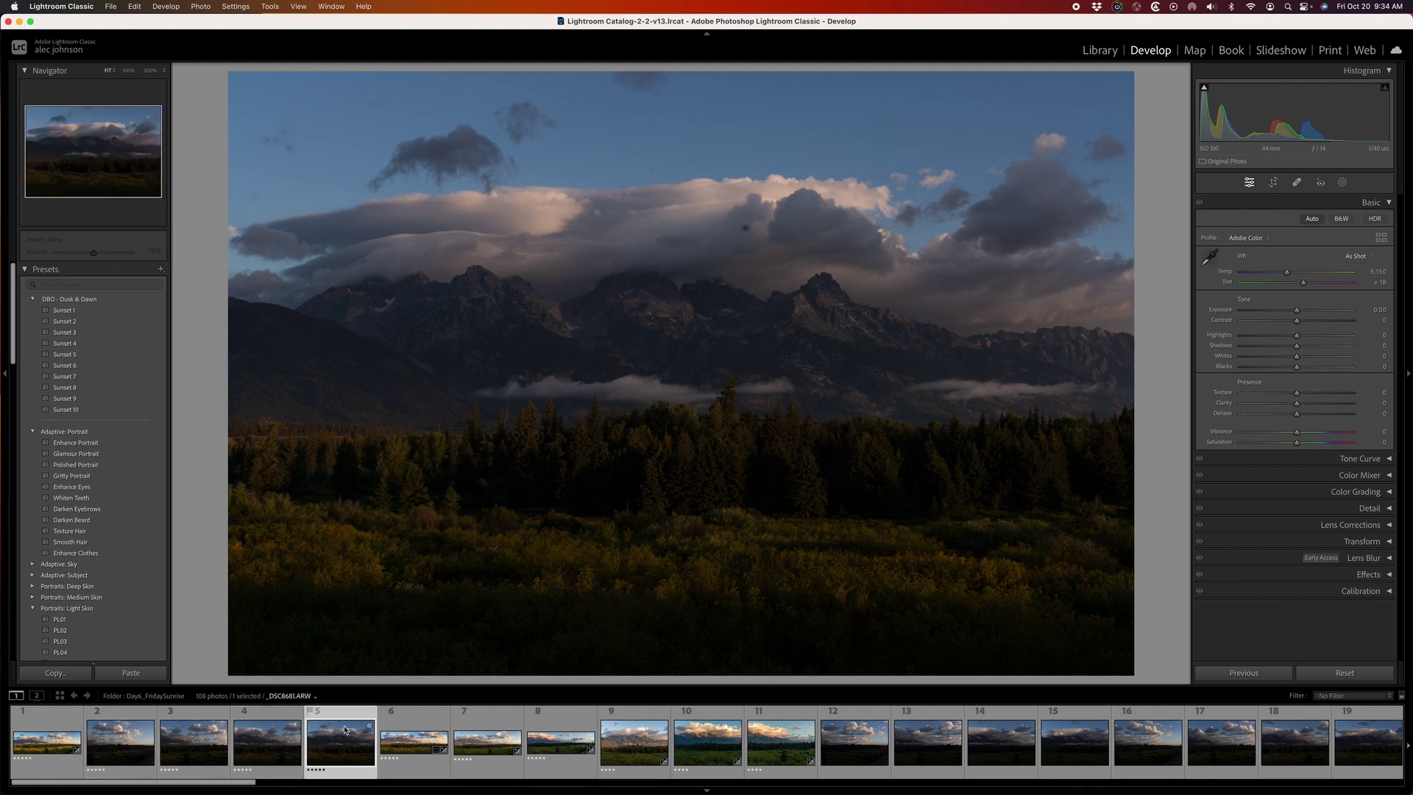
Select frames 2–5 and start a Photo Merge > Panorama preview of them
{"action": "left_click", "coordinate": [131, 745], "text": "shift"}
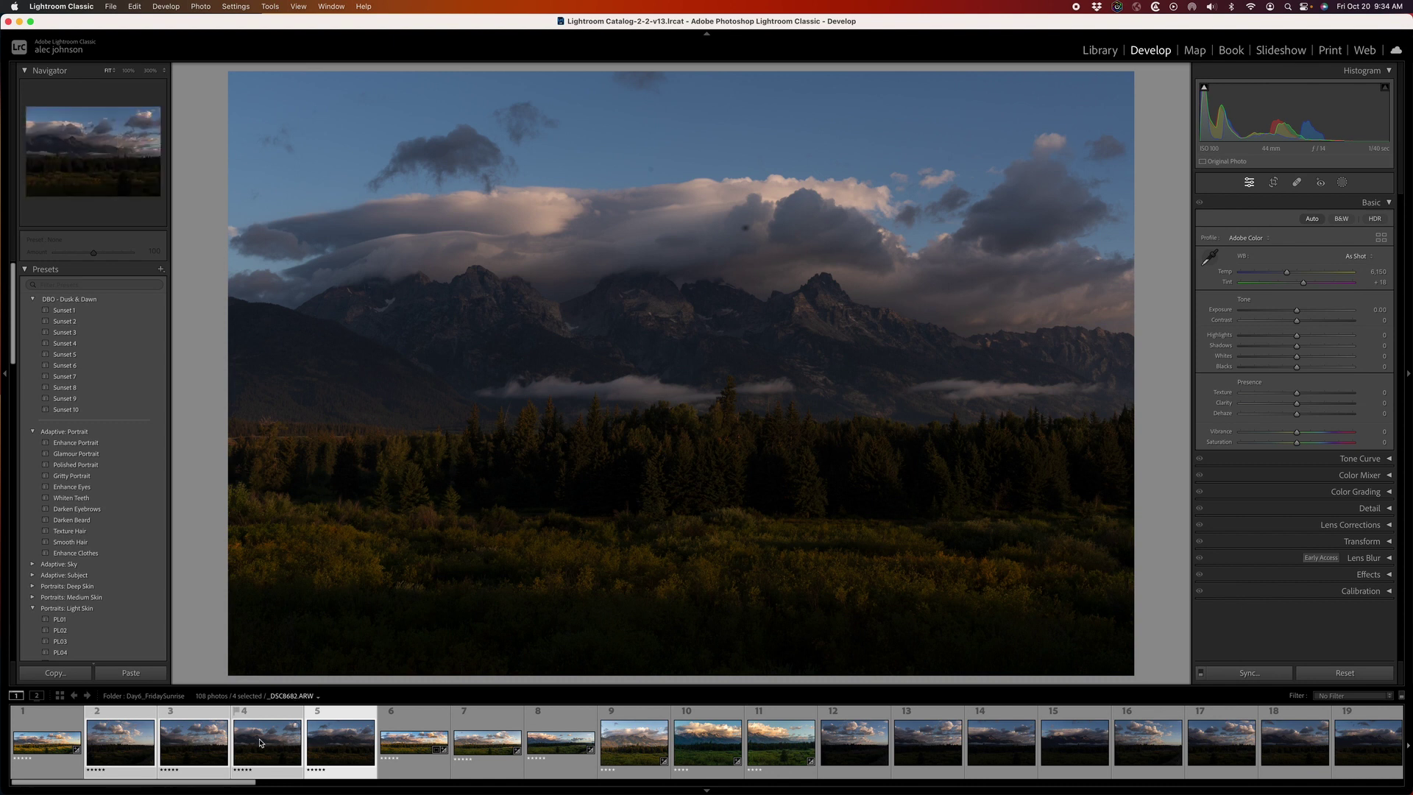
{"action": "right_click", "coordinate": [260, 742]}
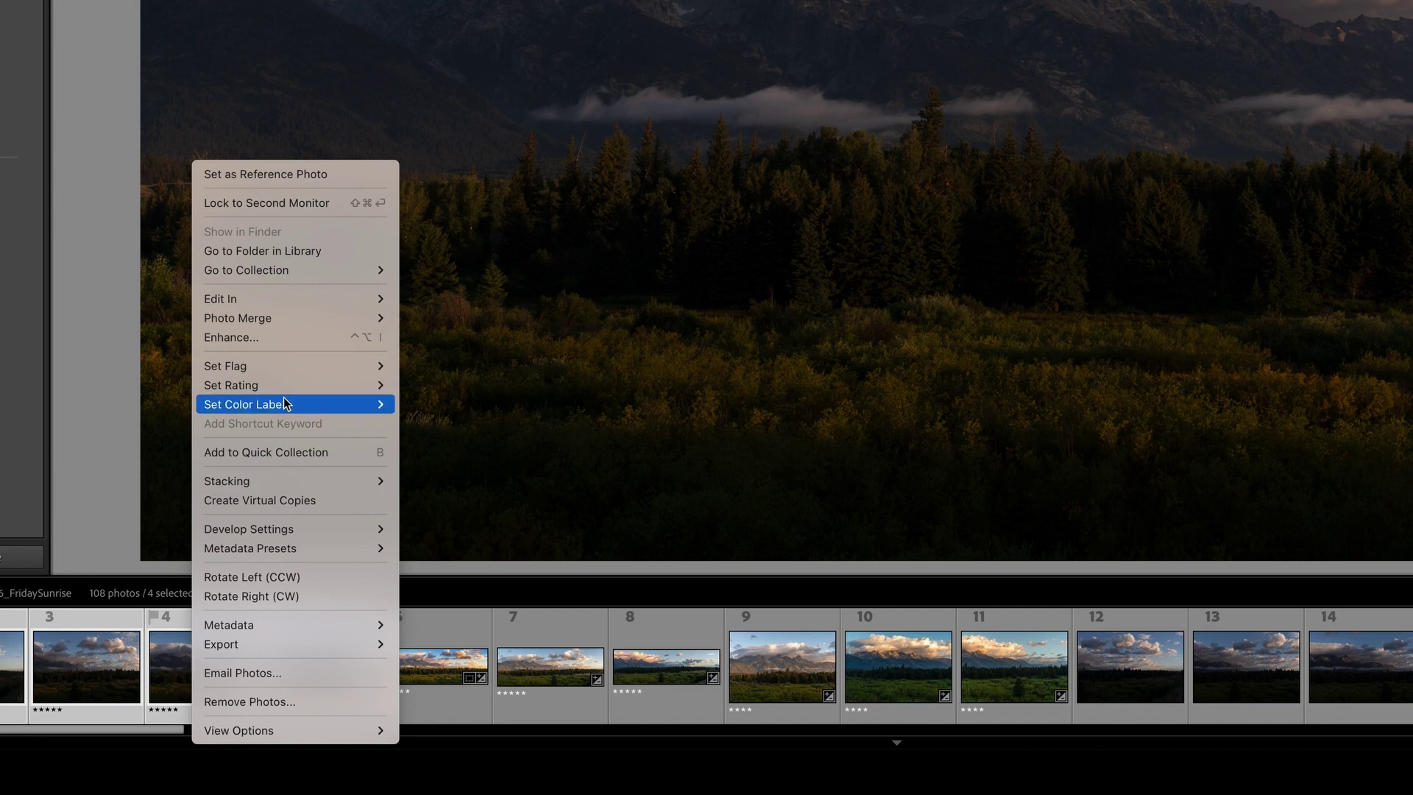
{"action": "mouse_move", "coordinate": [298, 320]}
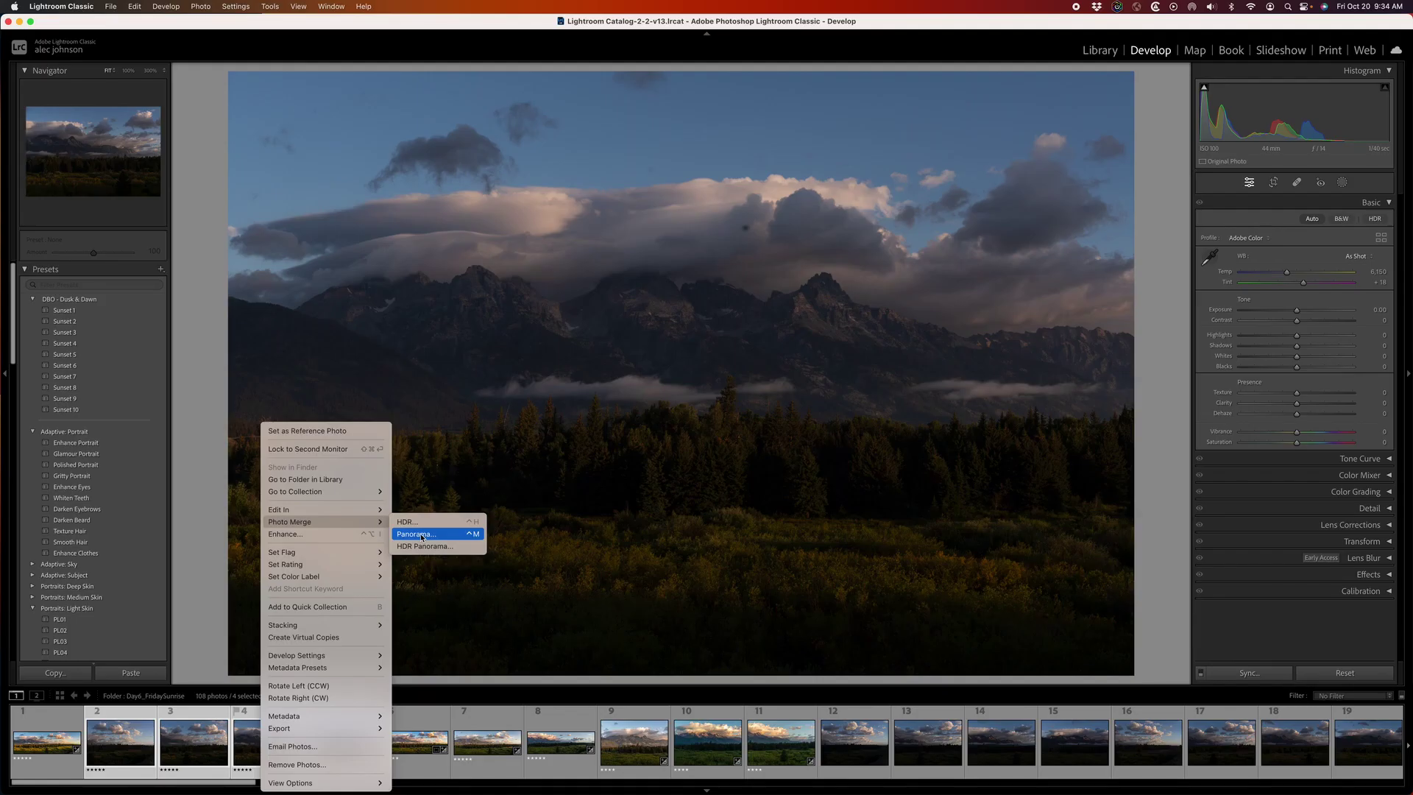
{"action": "left_click", "coordinate": [422, 535]}
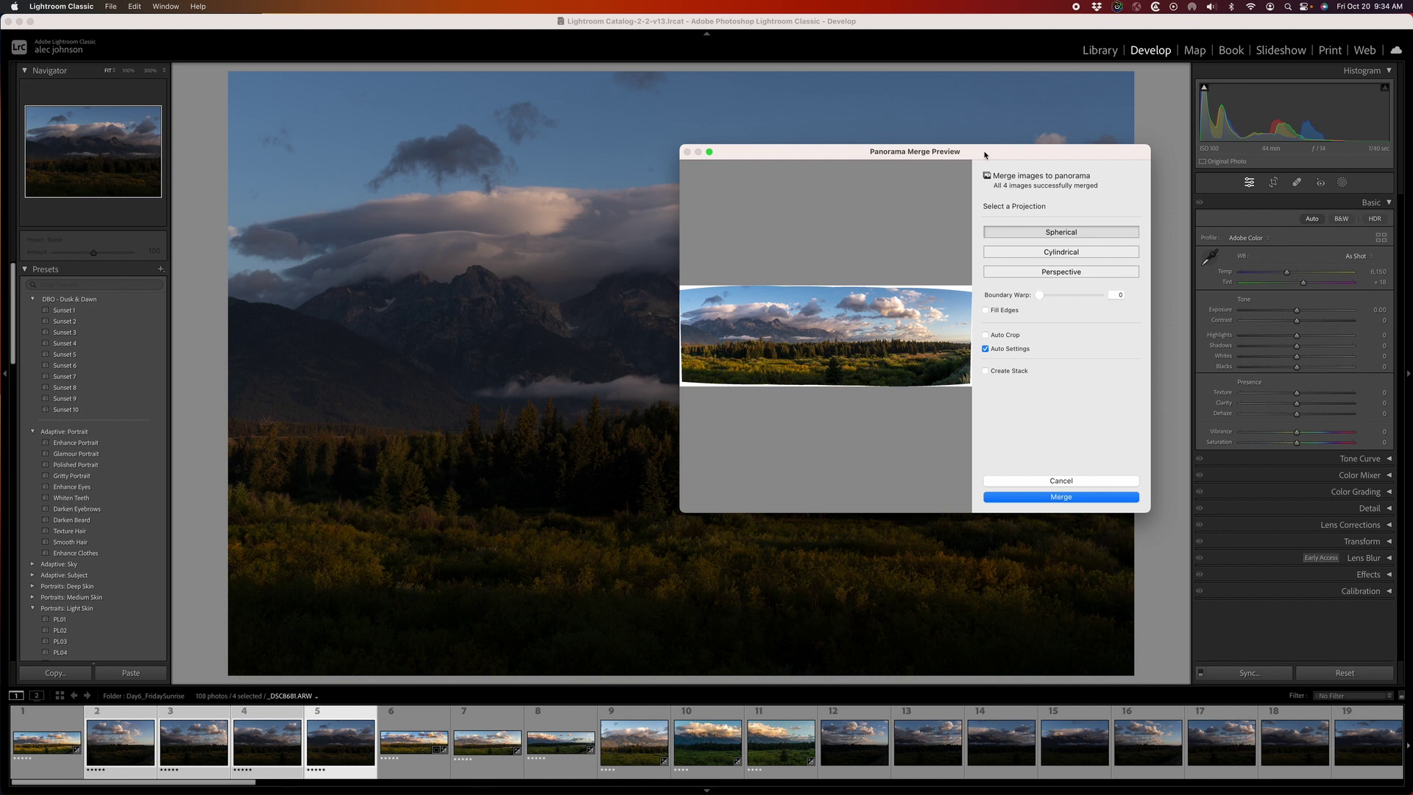
Compare Cylindrical, Spherical and Perspective projections in the merge preview, ending on Perspective
{"action": "left_click_drag", "start_coordinate": [985, 155], "coordinate": [797, 148]}
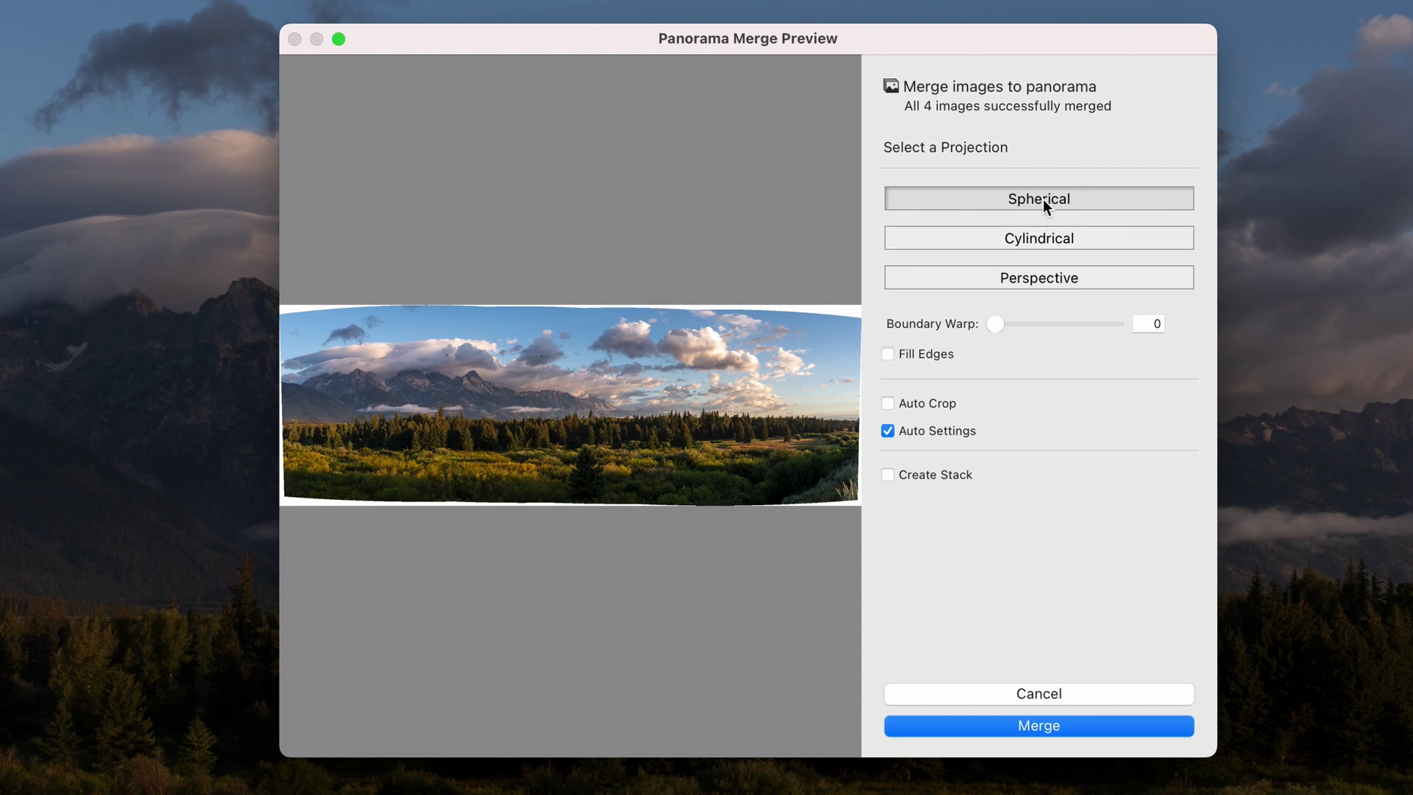
{"action": "left_click", "coordinate": [1030, 235]}
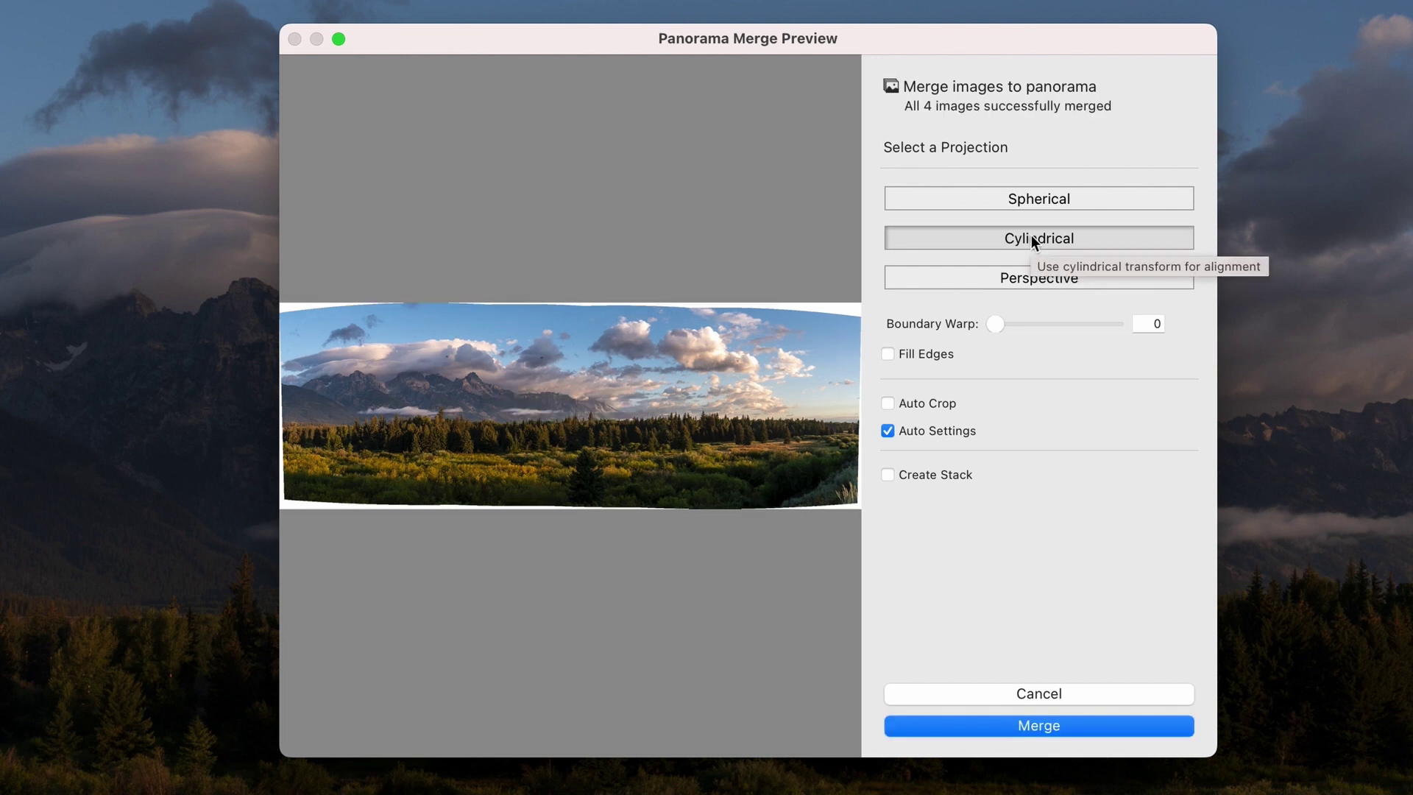
{"action": "left_click", "coordinate": [1028, 277]}
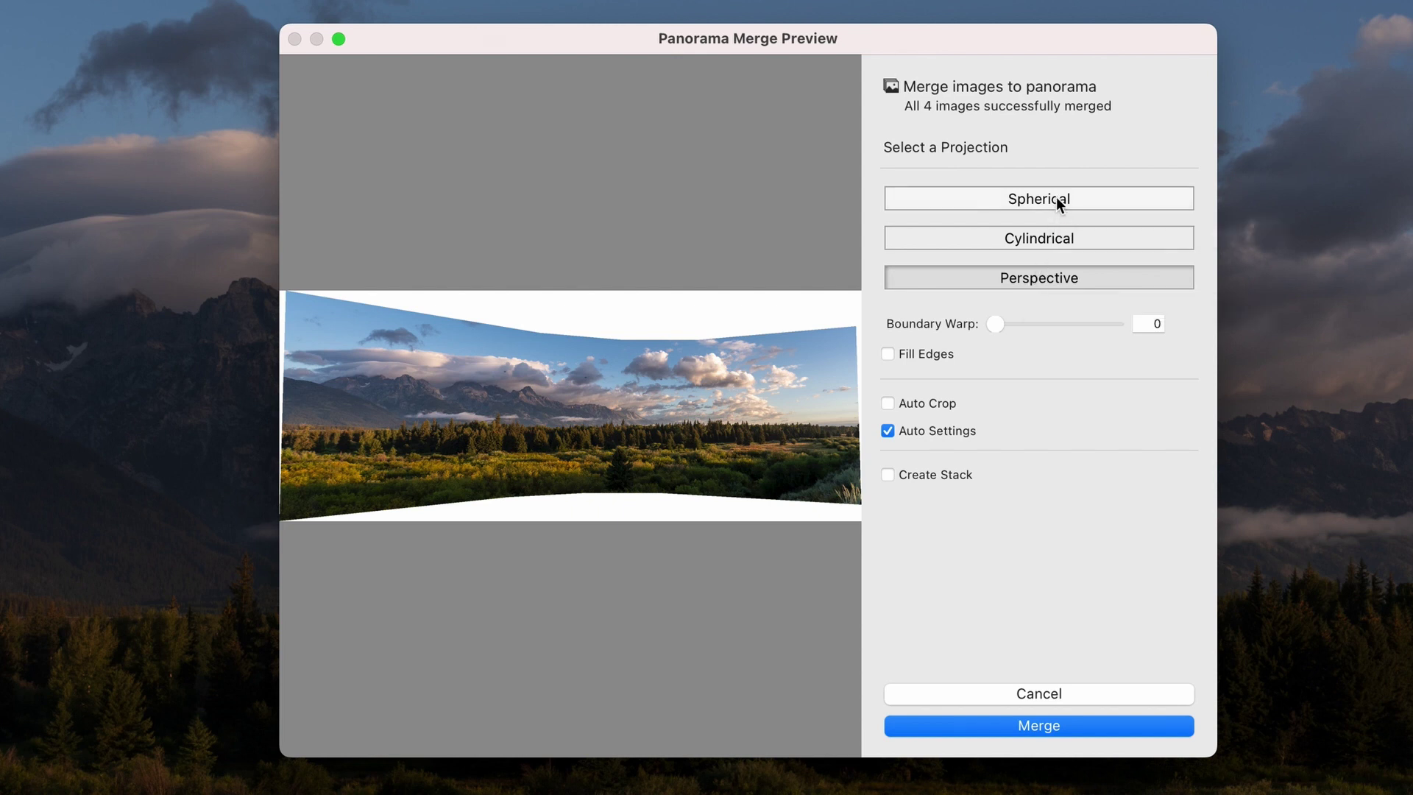
{"action": "left_click", "coordinate": [1033, 240]}
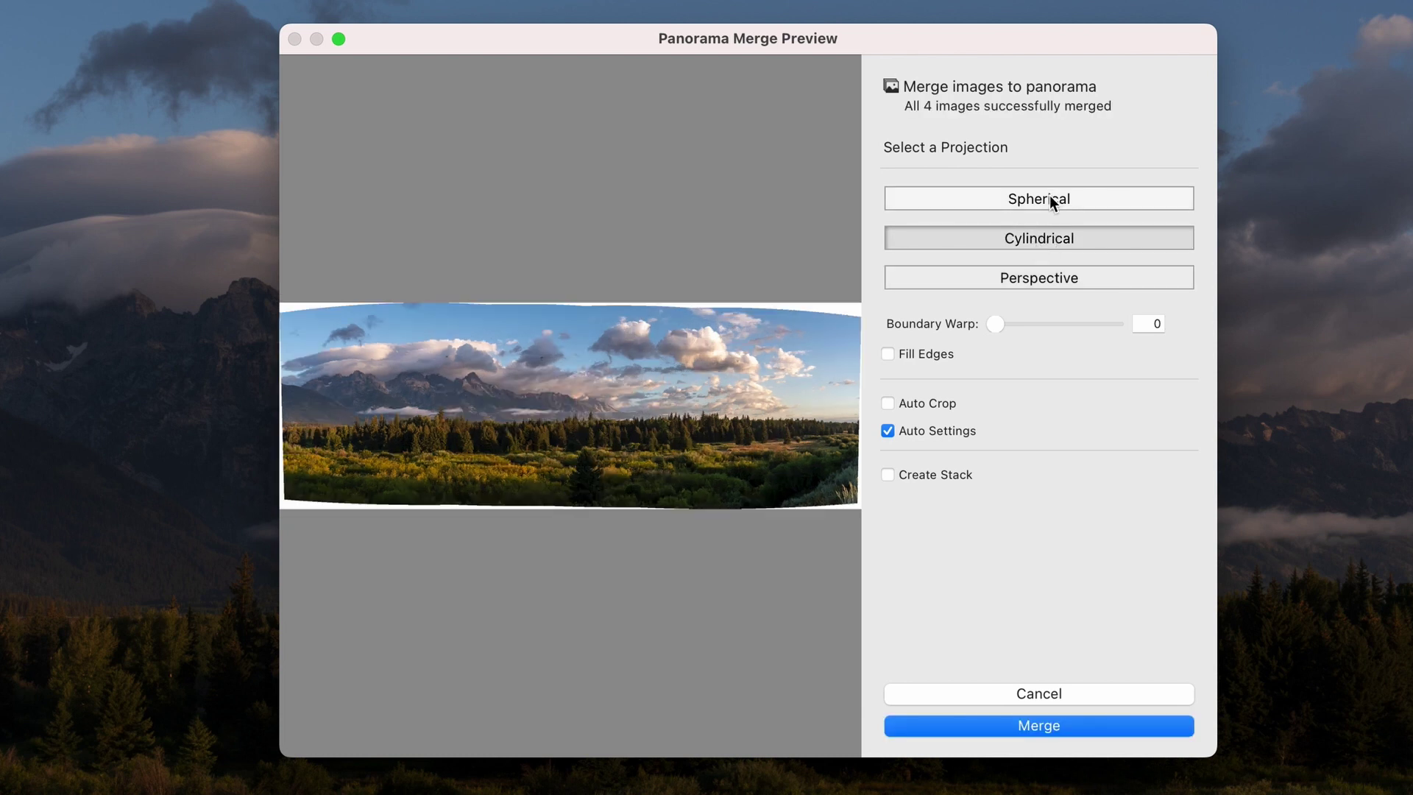
{"action": "left_click", "coordinate": [1050, 196]}
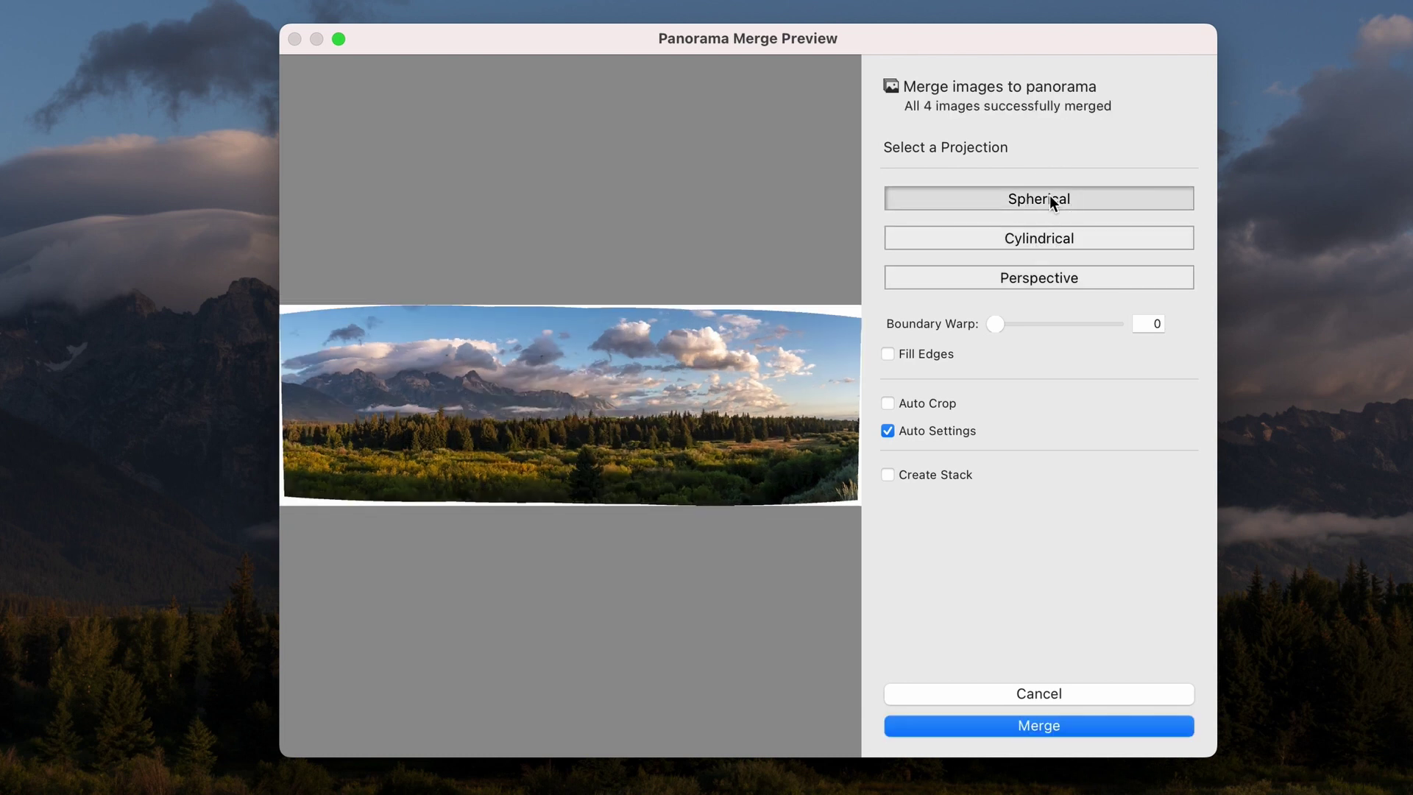
{"action": "left_click", "coordinate": [1017, 277]}
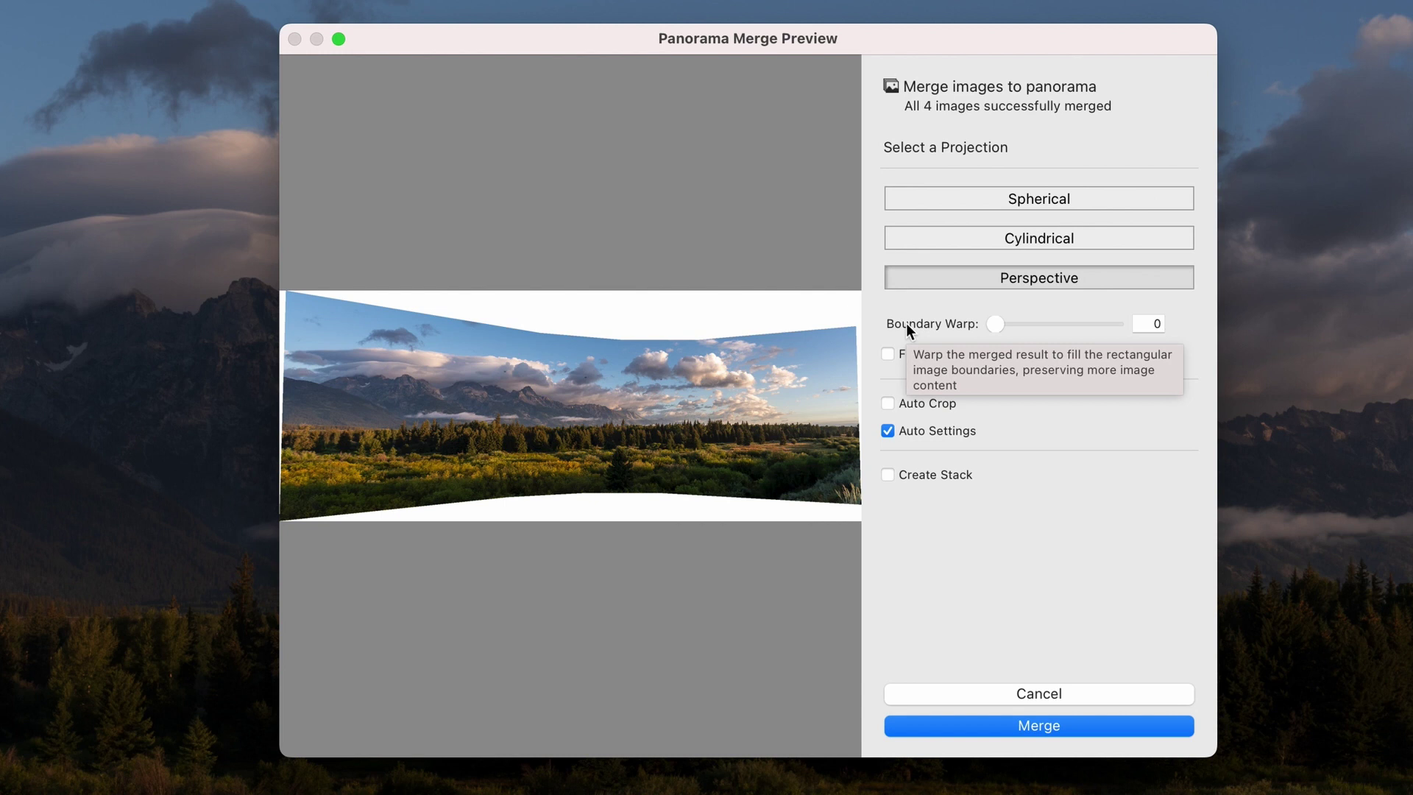
Set Boundary Warp to 100 and merge the four photos into the panorama
{"action": "left_click", "coordinate": [992, 324]}
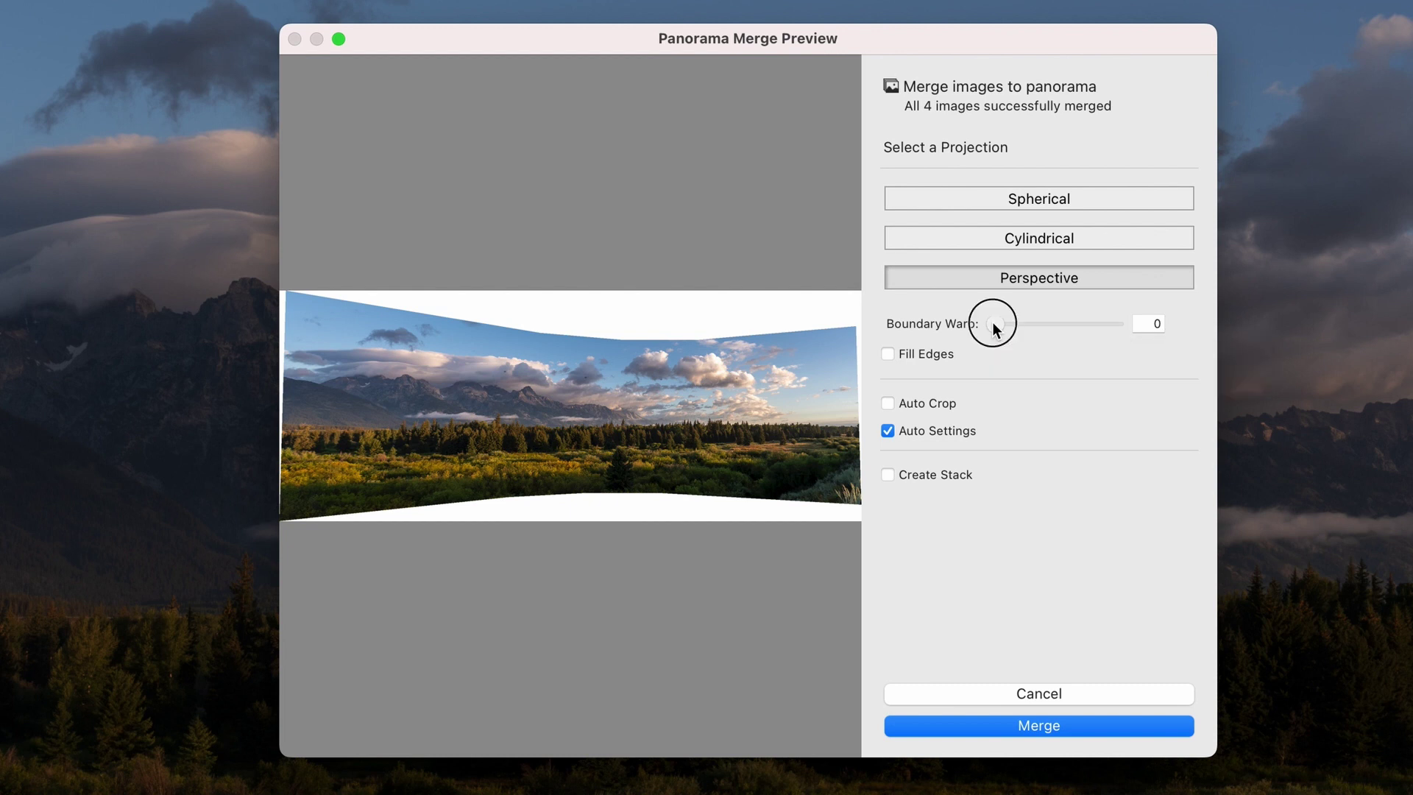
{"action": "left_click_drag", "start_coordinate": [993, 326], "coordinate": [1128, 326]}
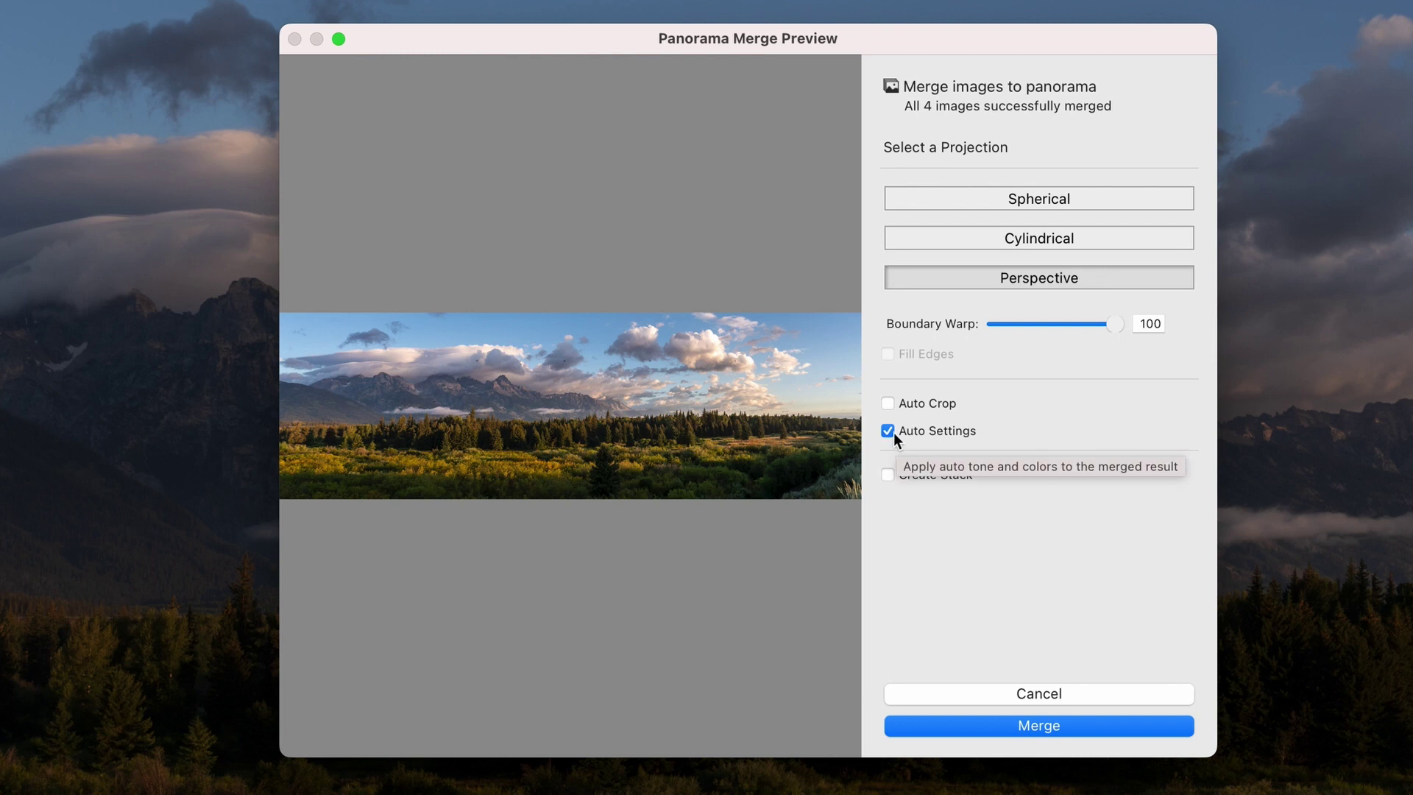
{"action": "left_click", "coordinate": [1036, 727]}
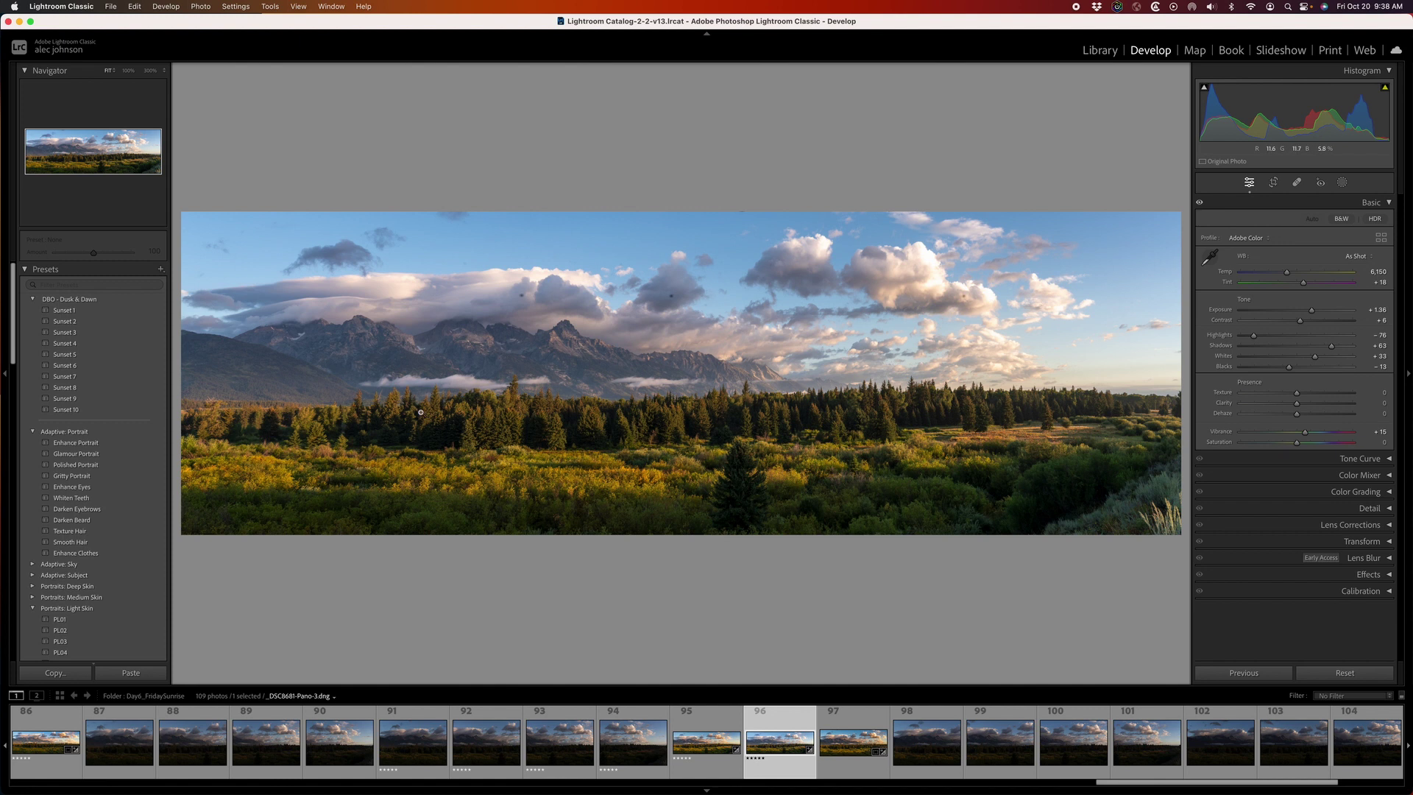
Zoom in and remove the dark dust spot in the clouds with a smaller Spot Removal brush
{"action": "left_click", "coordinate": [515, 292]}
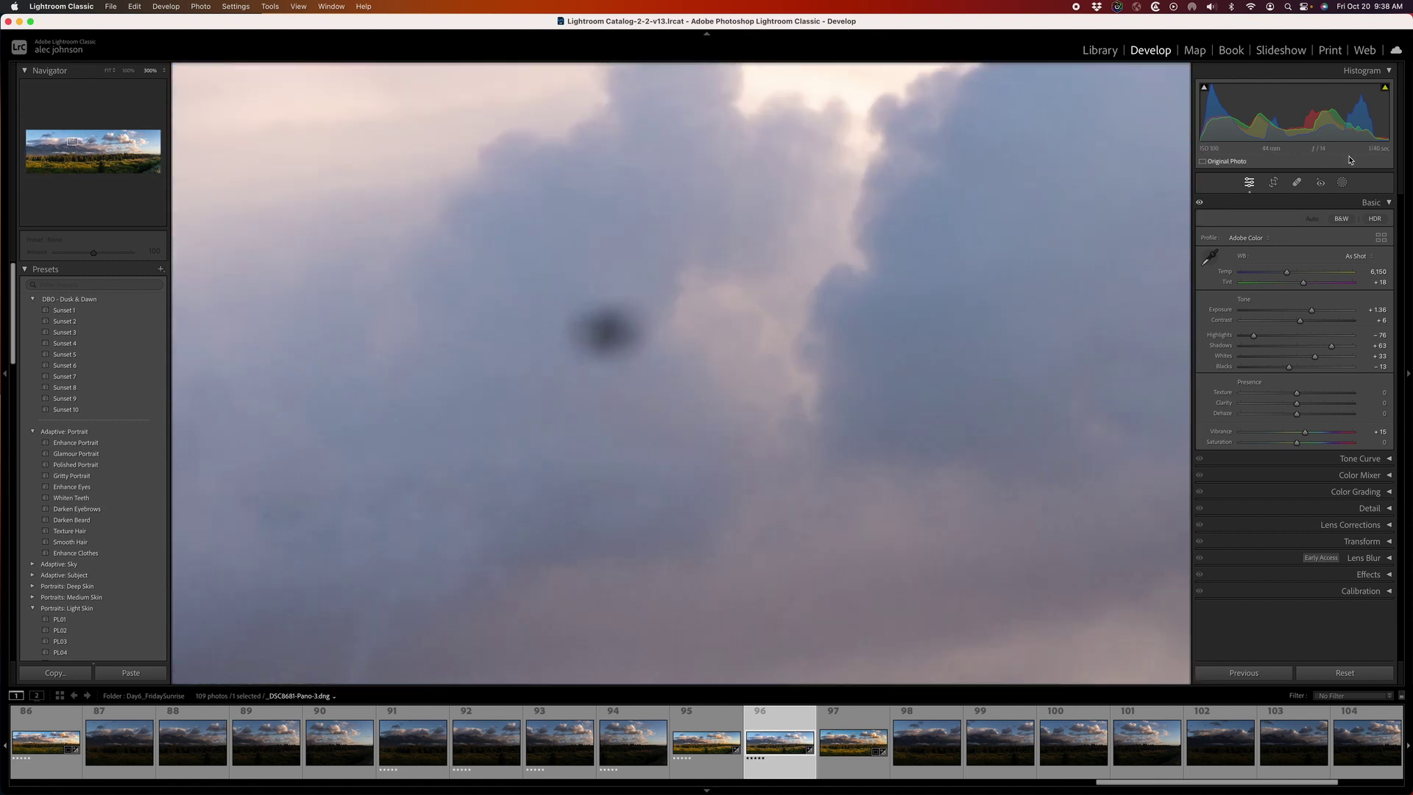
{"action": "left_click", "coordinate": [1297, 182]}
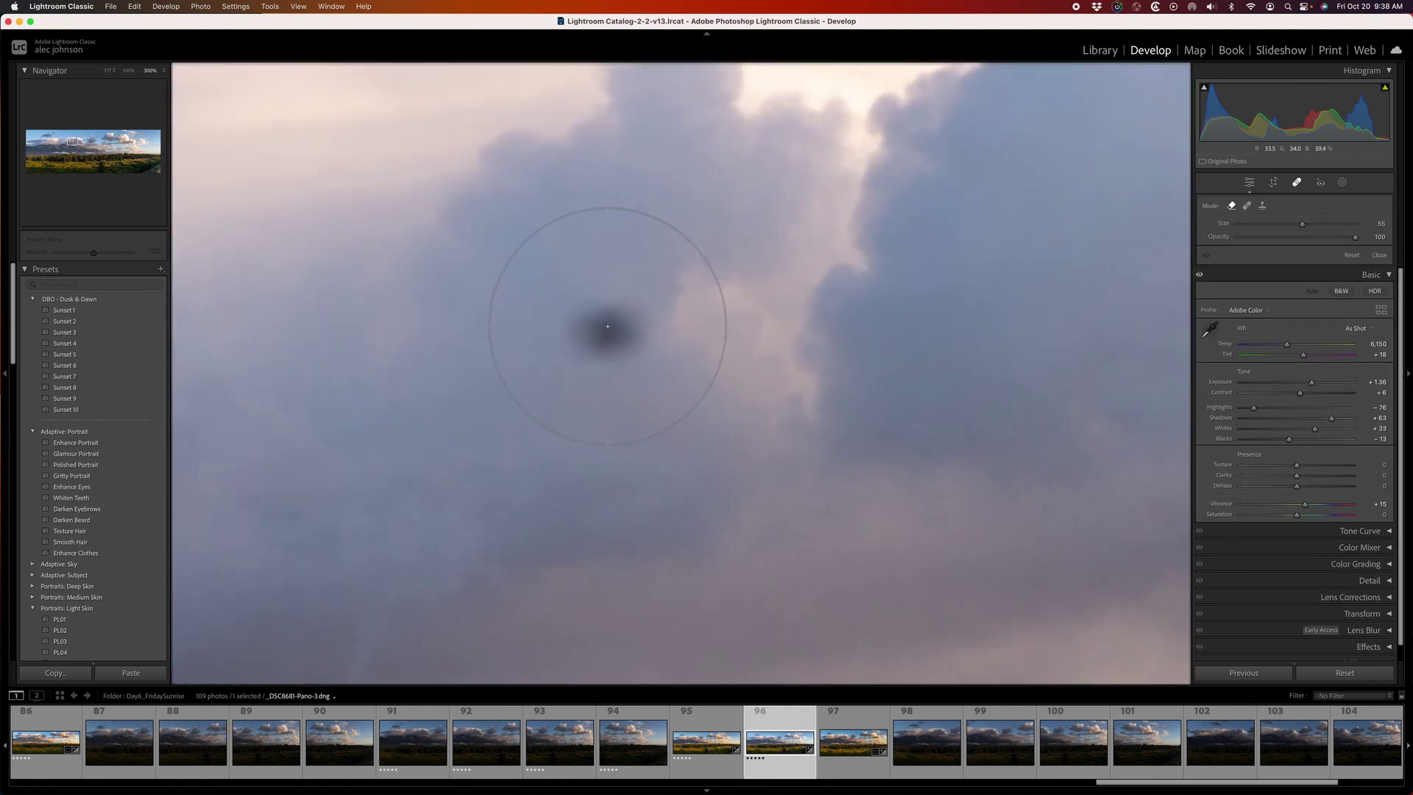
{"action": "scroll", "coordinate": [608, 328], "scroll_direction": "down", "scroll_amount": 2}
{"action": "scroll", "coordinate": [607, 330], "scroll_direction": "down", "scroll_amount": 2}
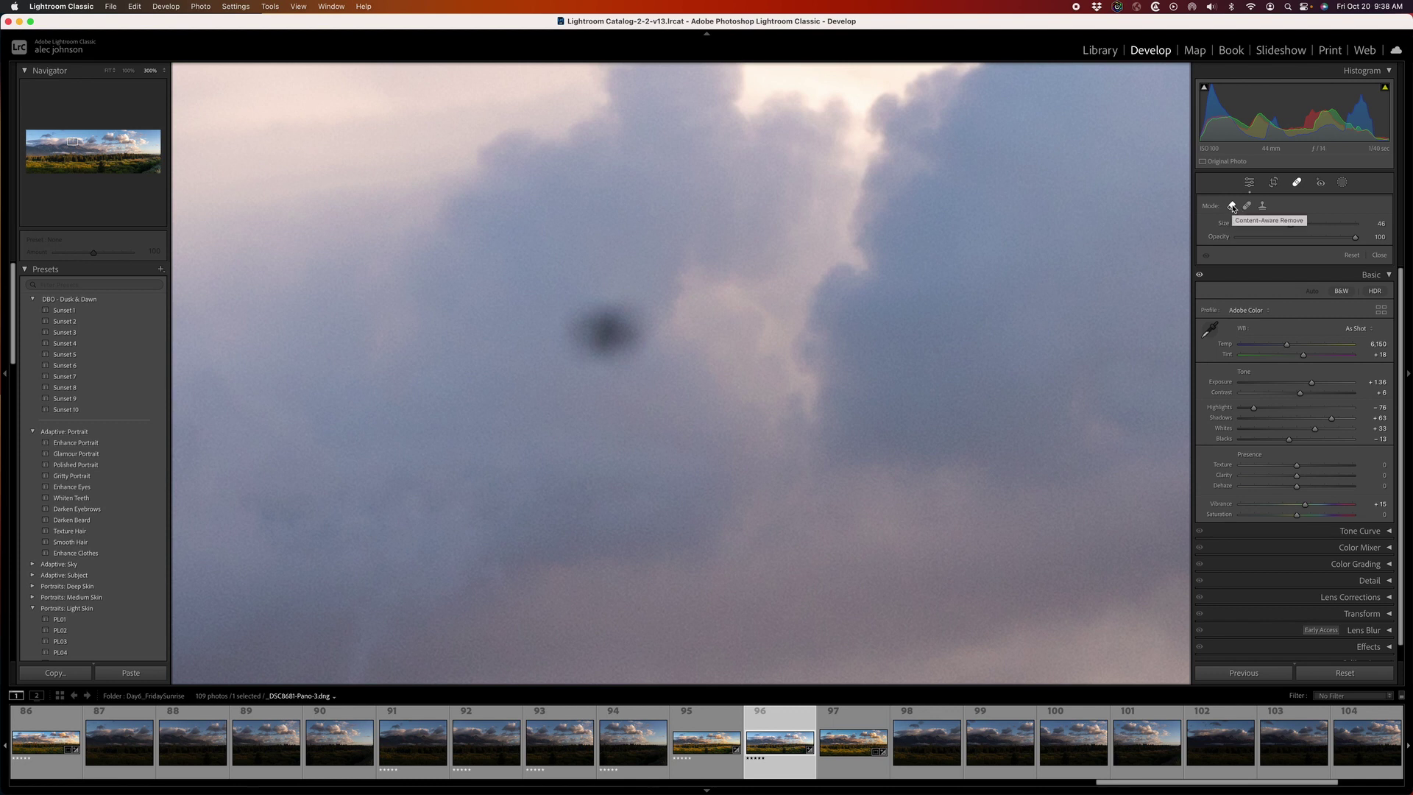
{"action": "left_click", "coordinate": [607, 337]}
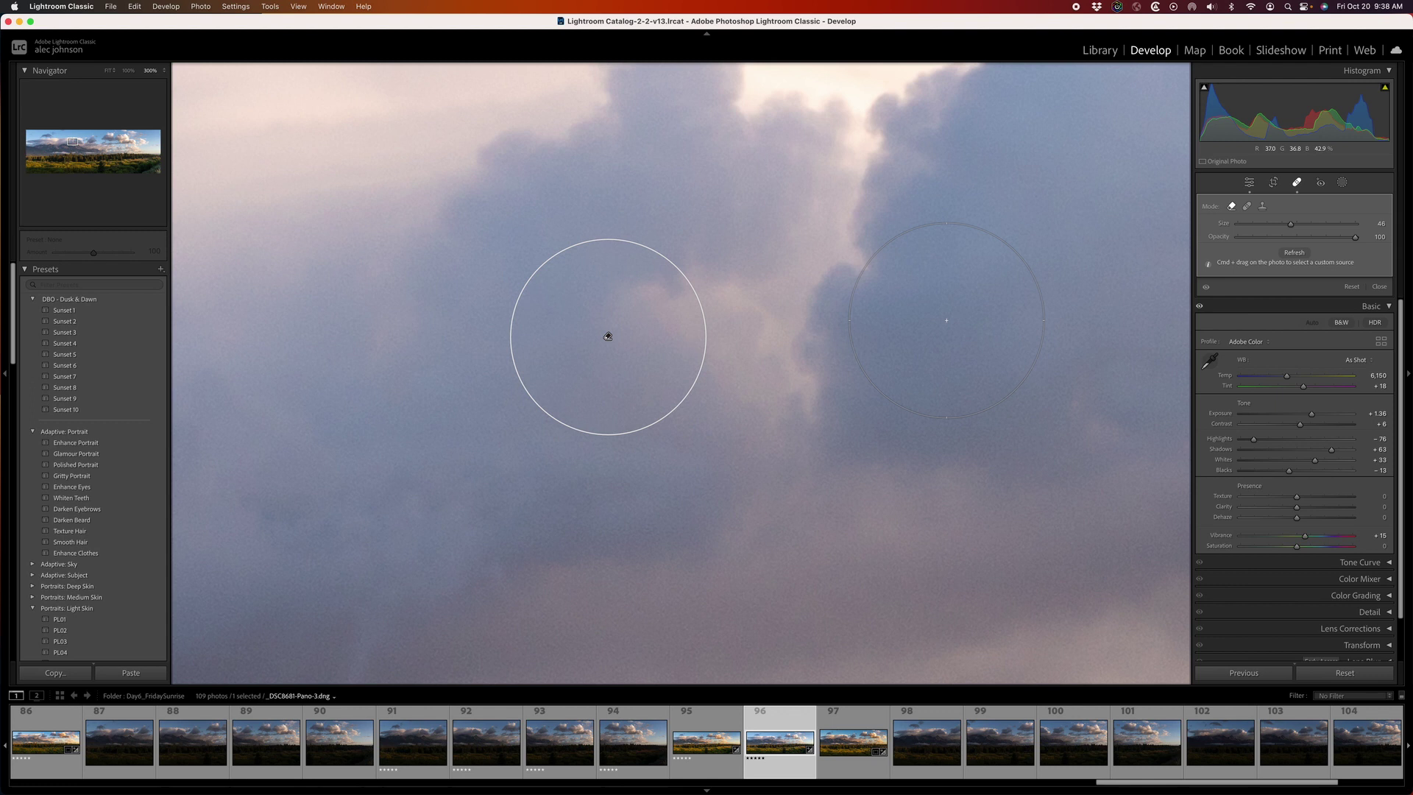
{"action": "key", "text": "q"}
{"action": "key", "text": "z"}
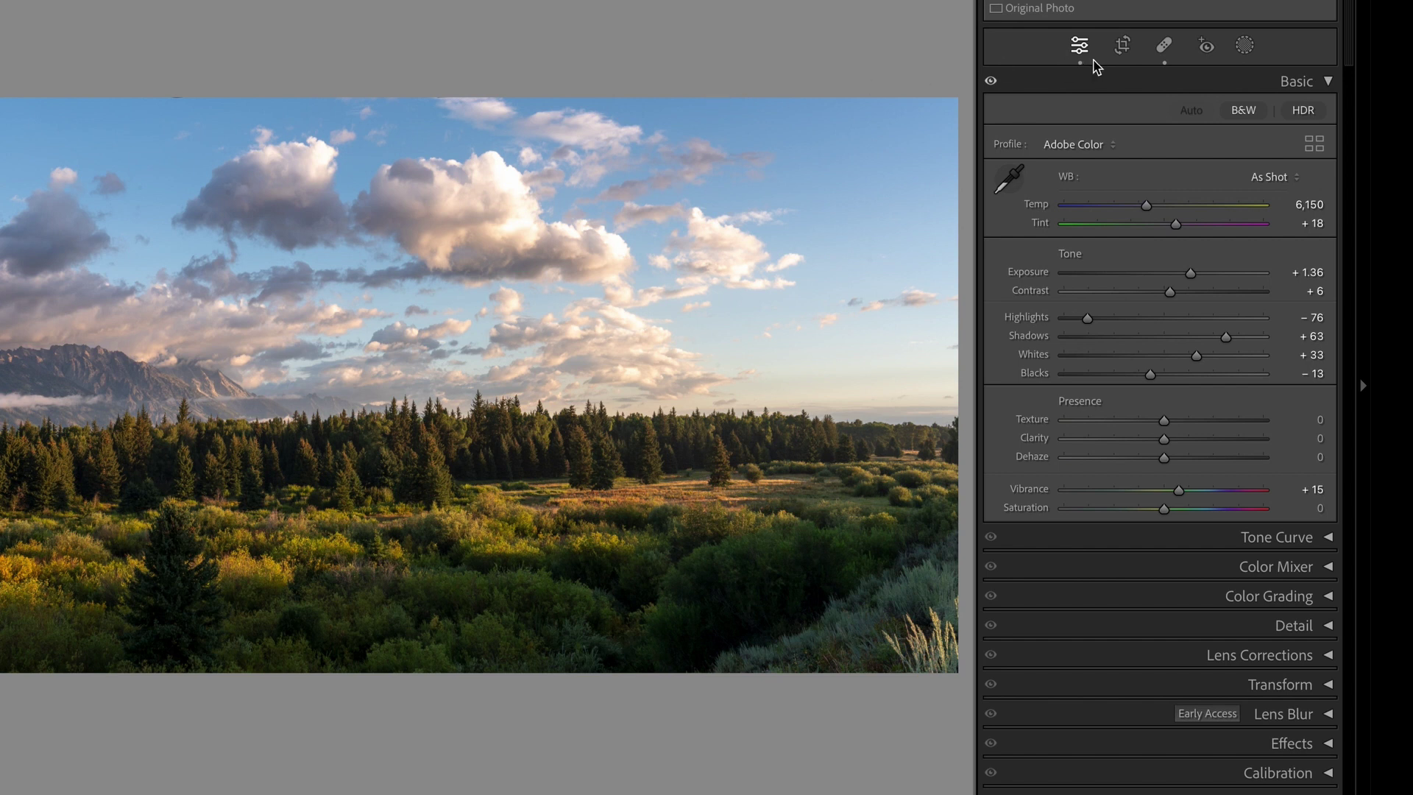
Unlock the crop aspect ratio and trim the panorama's right edge inward, committing the crop
{"action": "left_click", "coordinate": [1124, 46]}
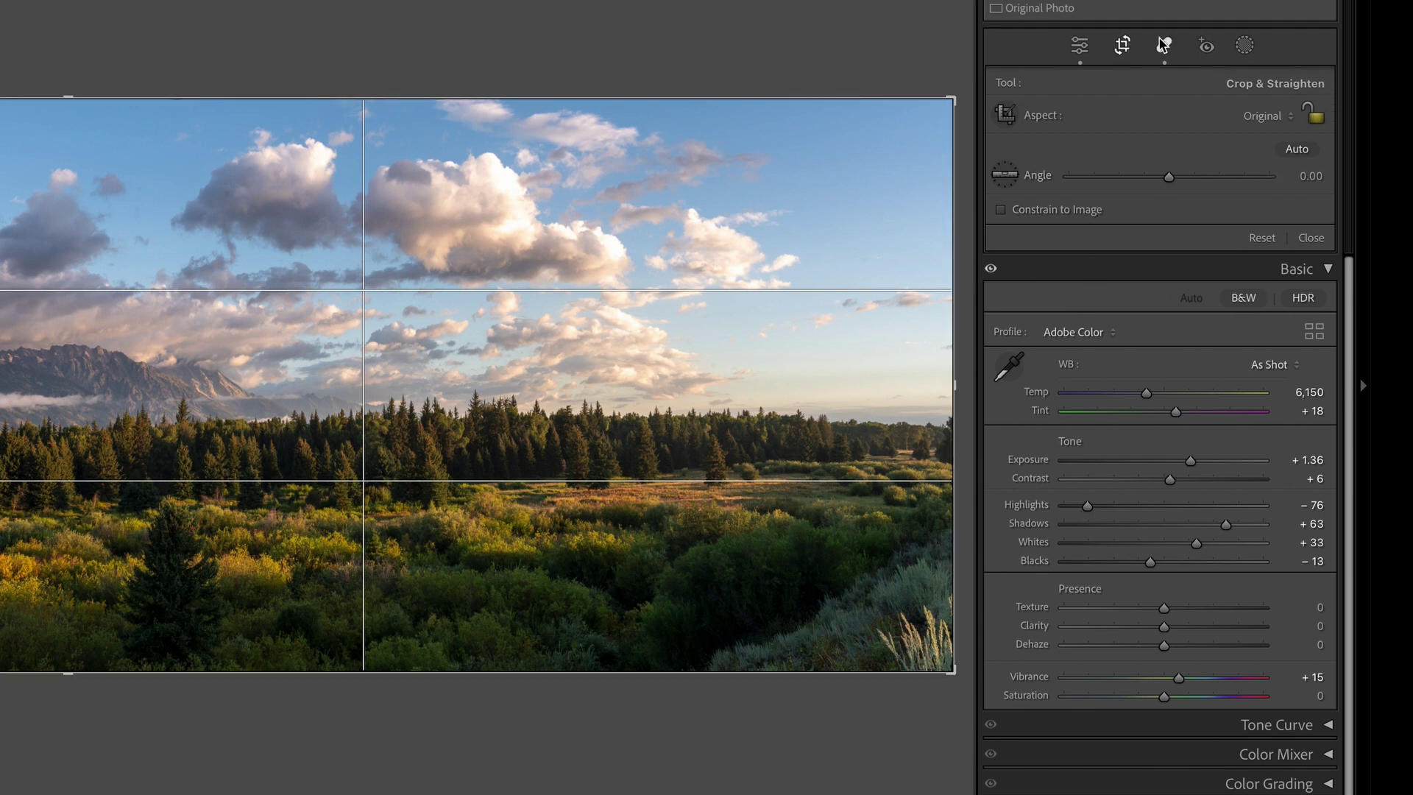
{"action": "left_click", "coordinate": [1316, 117]}
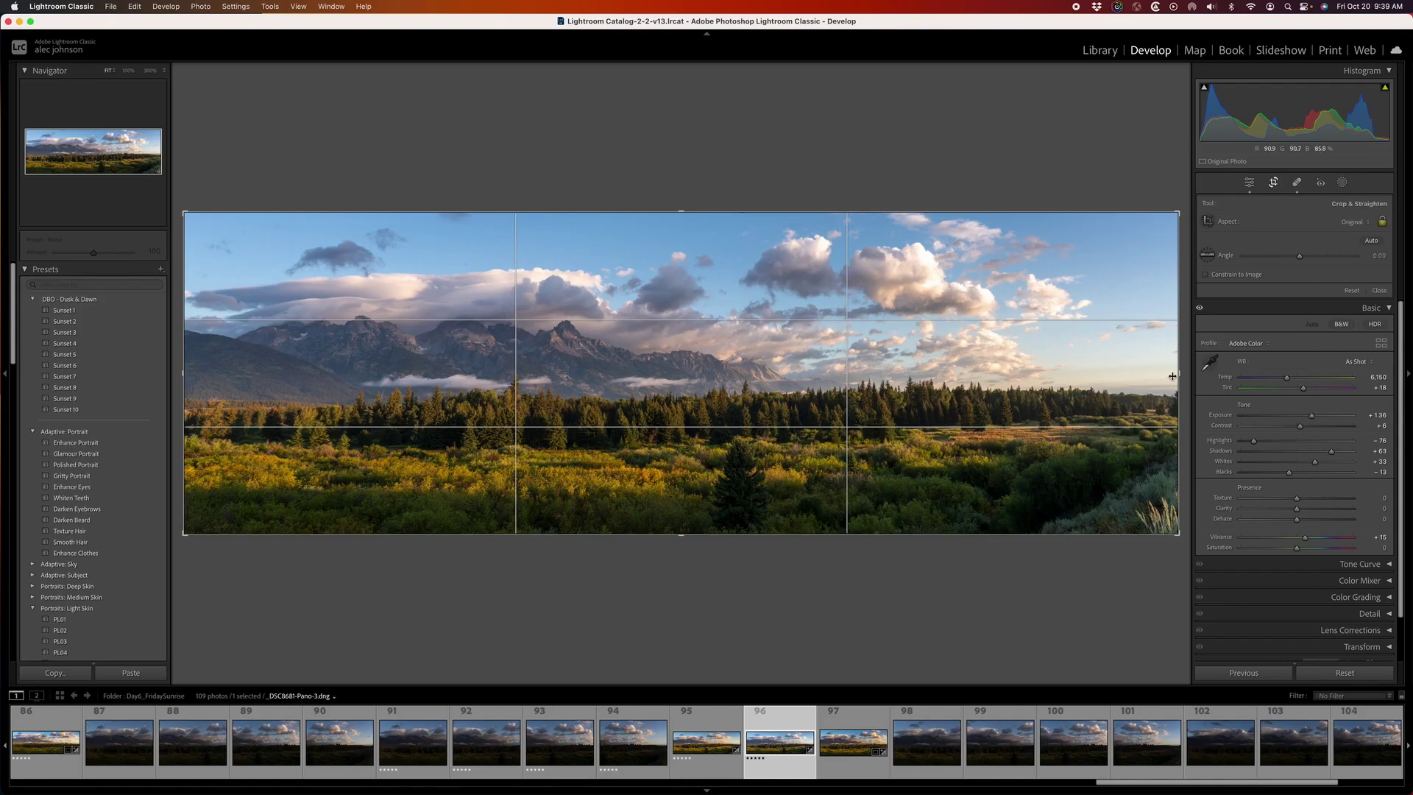
{"action": "mouse_move", "coordinate": [1178, 374]}
{"action": "left_mouse_down"}
{"action": "mouse_move", "coordinate": [1065, 367]}
{"action": "mouse_move", "coordinate": [1180, 373]}
{"action": "left_mouse_up"}
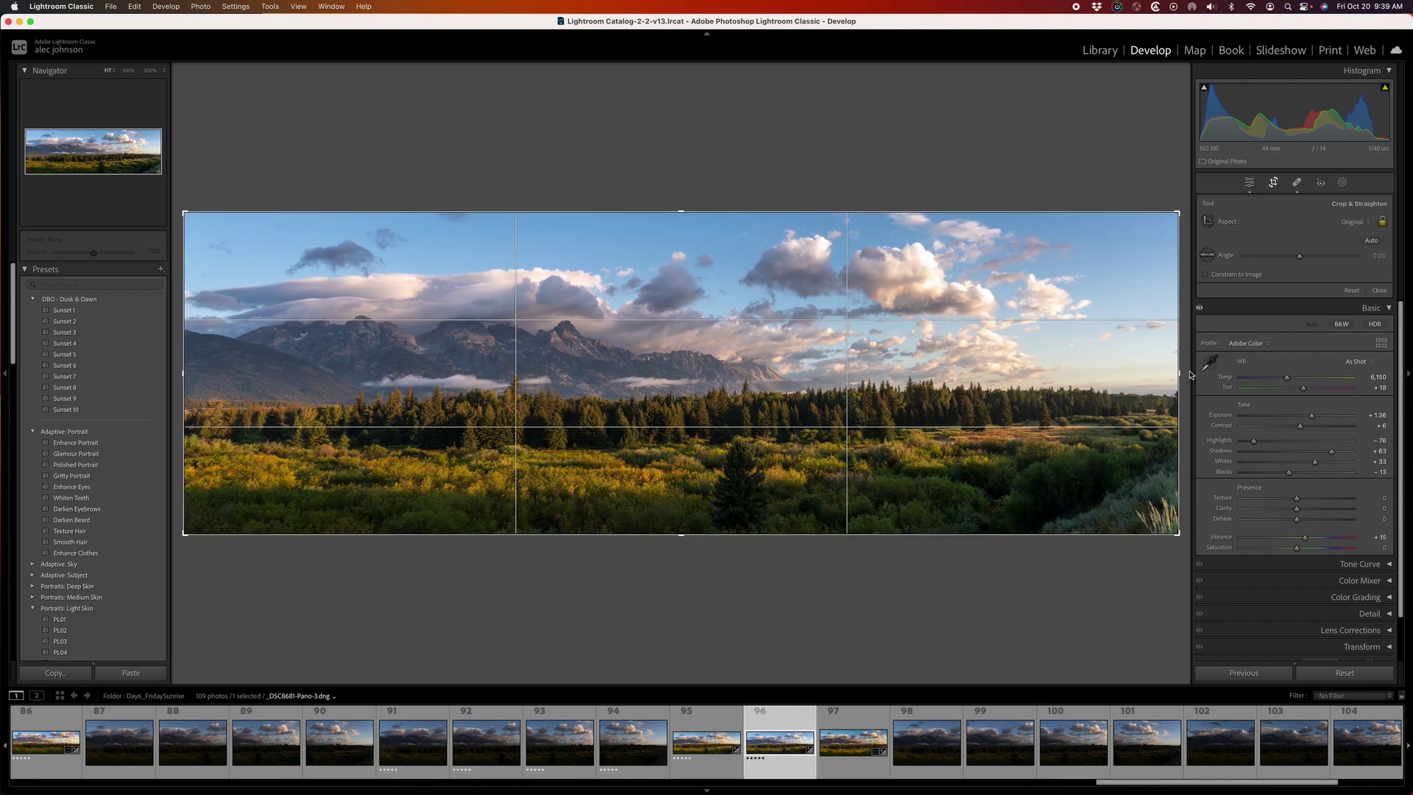
{"action": "left_click", "coordinate": [1382, 222]}
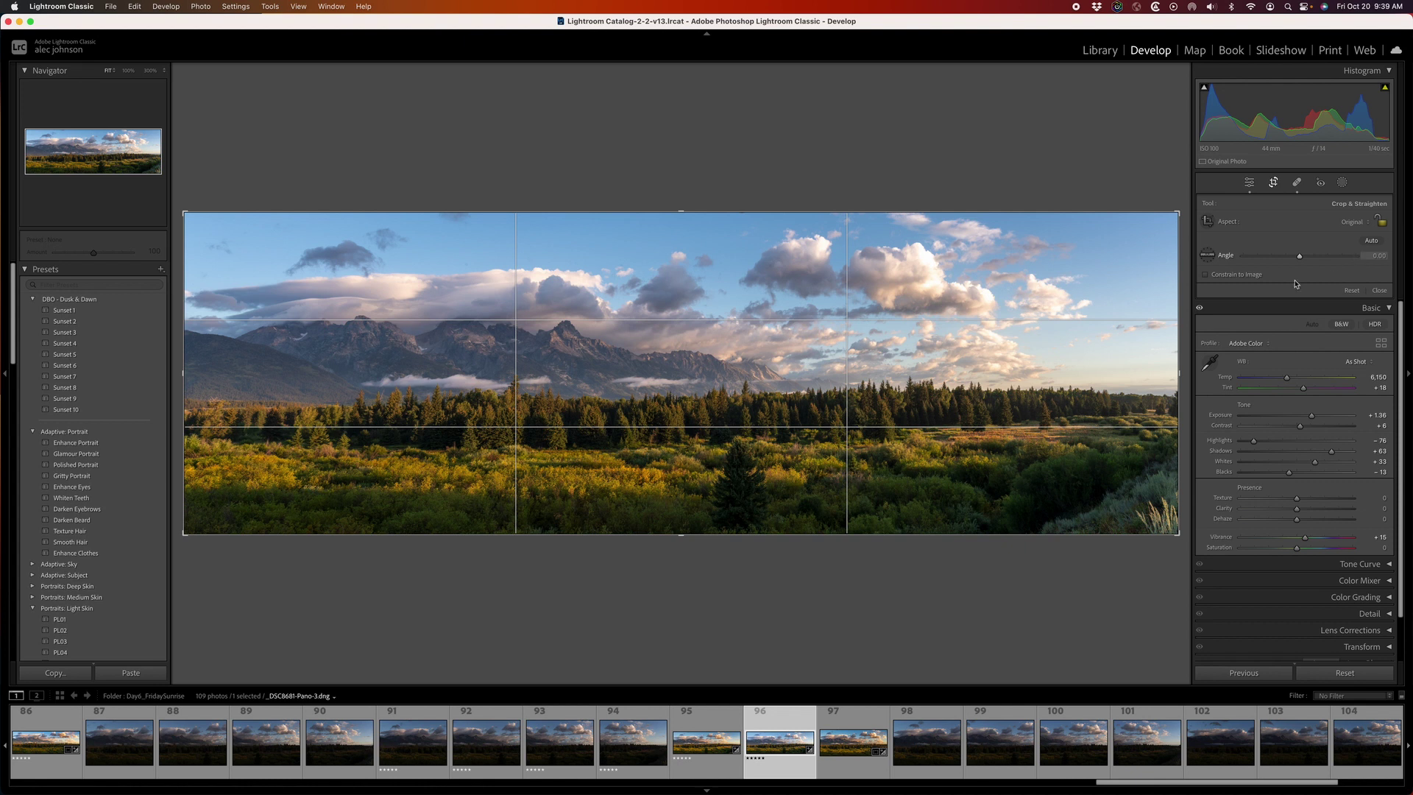
{"action": "left_click", "coordinate": [1369, 225]}
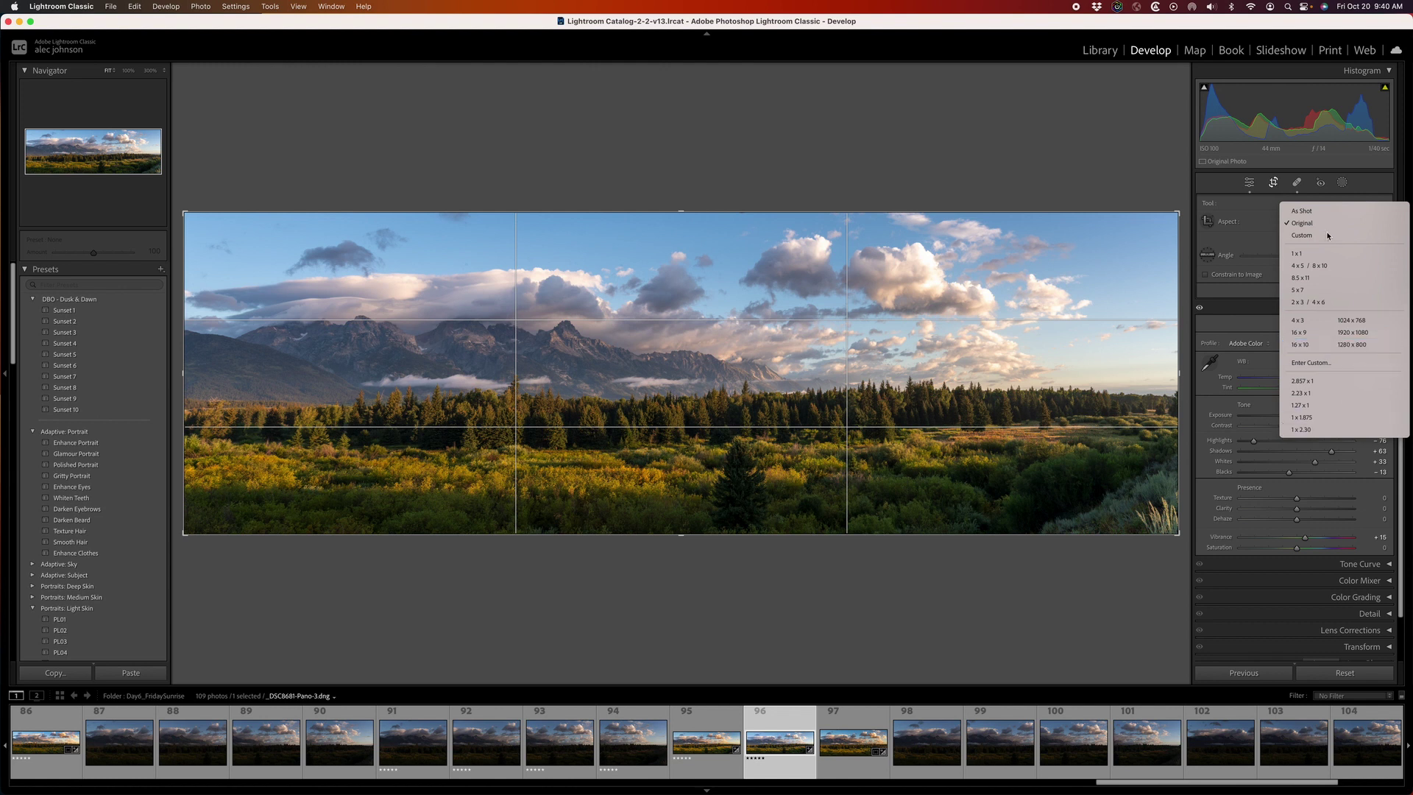
{"action": "left_click", "coordinate": [1171, 190]}
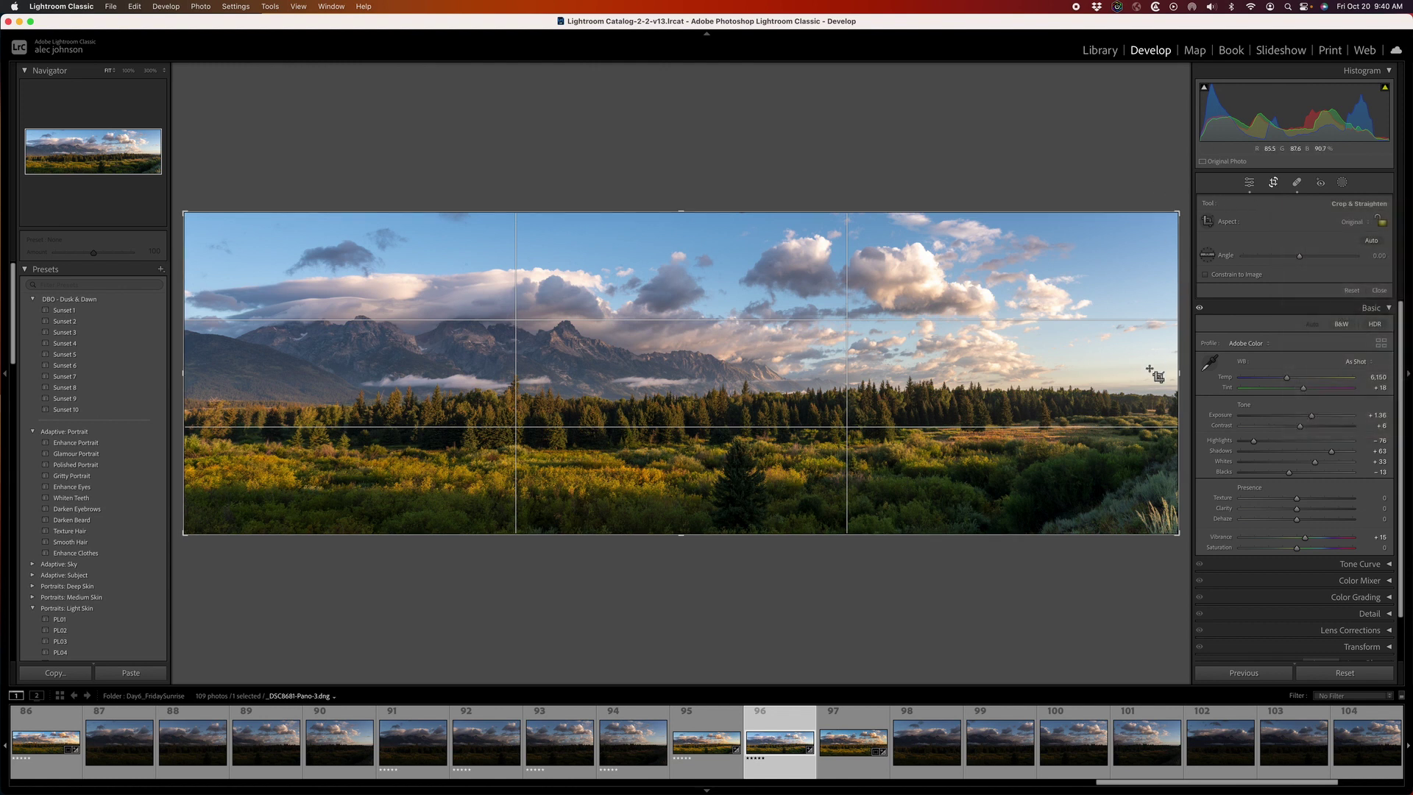
{"action": "left_click_drag", "start_coordinate": [1179, 373], "coordinate": [1132, 359]}
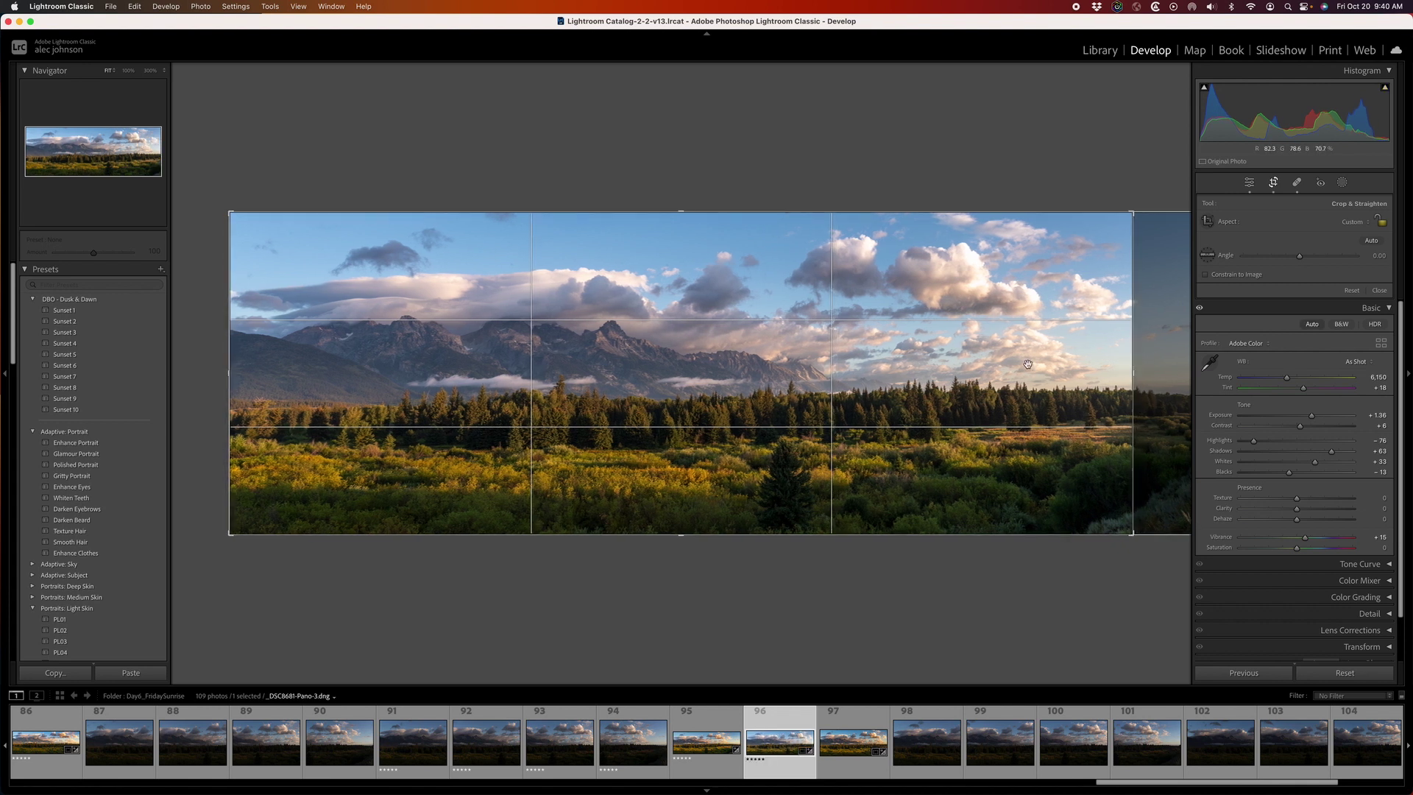
{"action": "key", "text": "Return"}
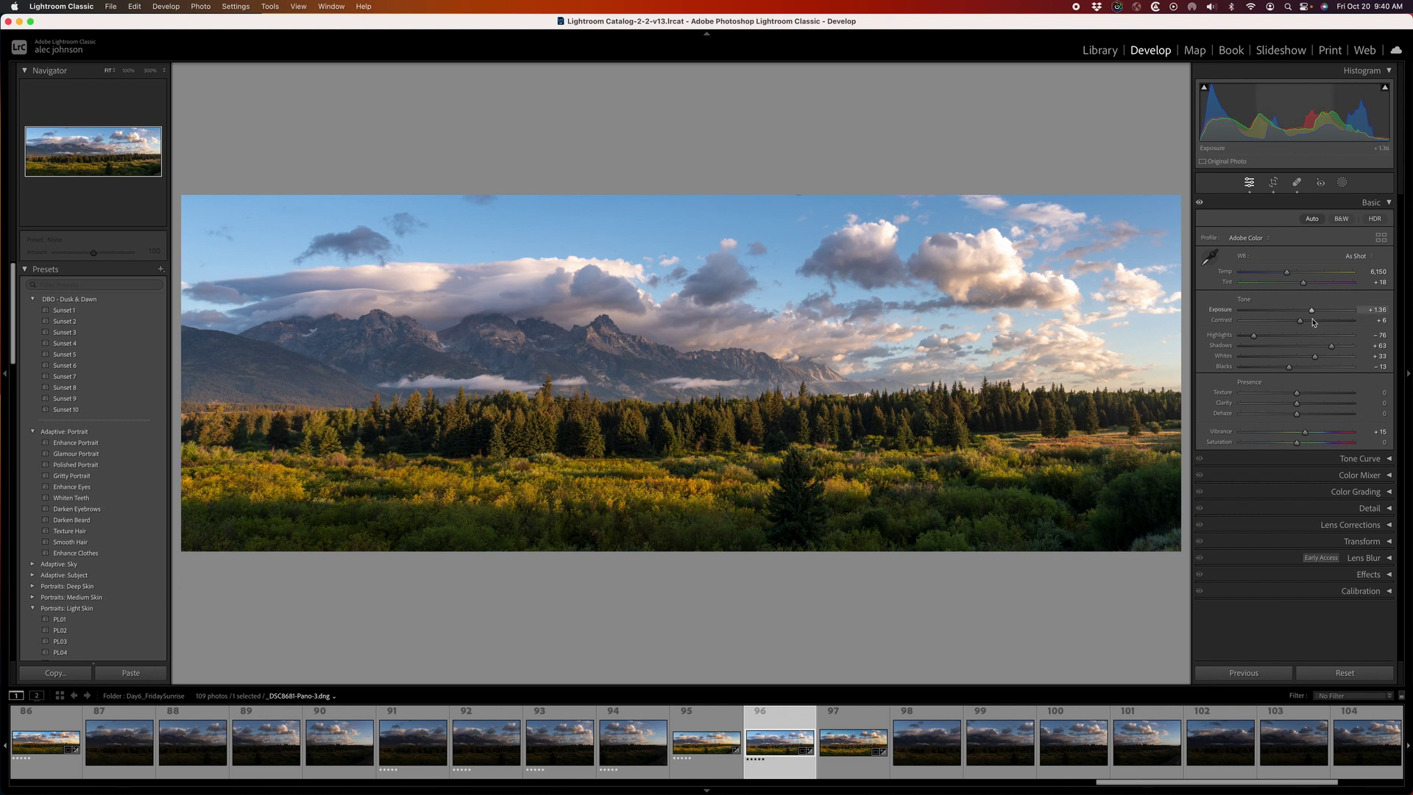
Raise Contrast in the Basic panel from +6 to +10
{"action": "left_click_drag", "start_coordinate": [1301, 324], "coordinate": [1302, 326]}
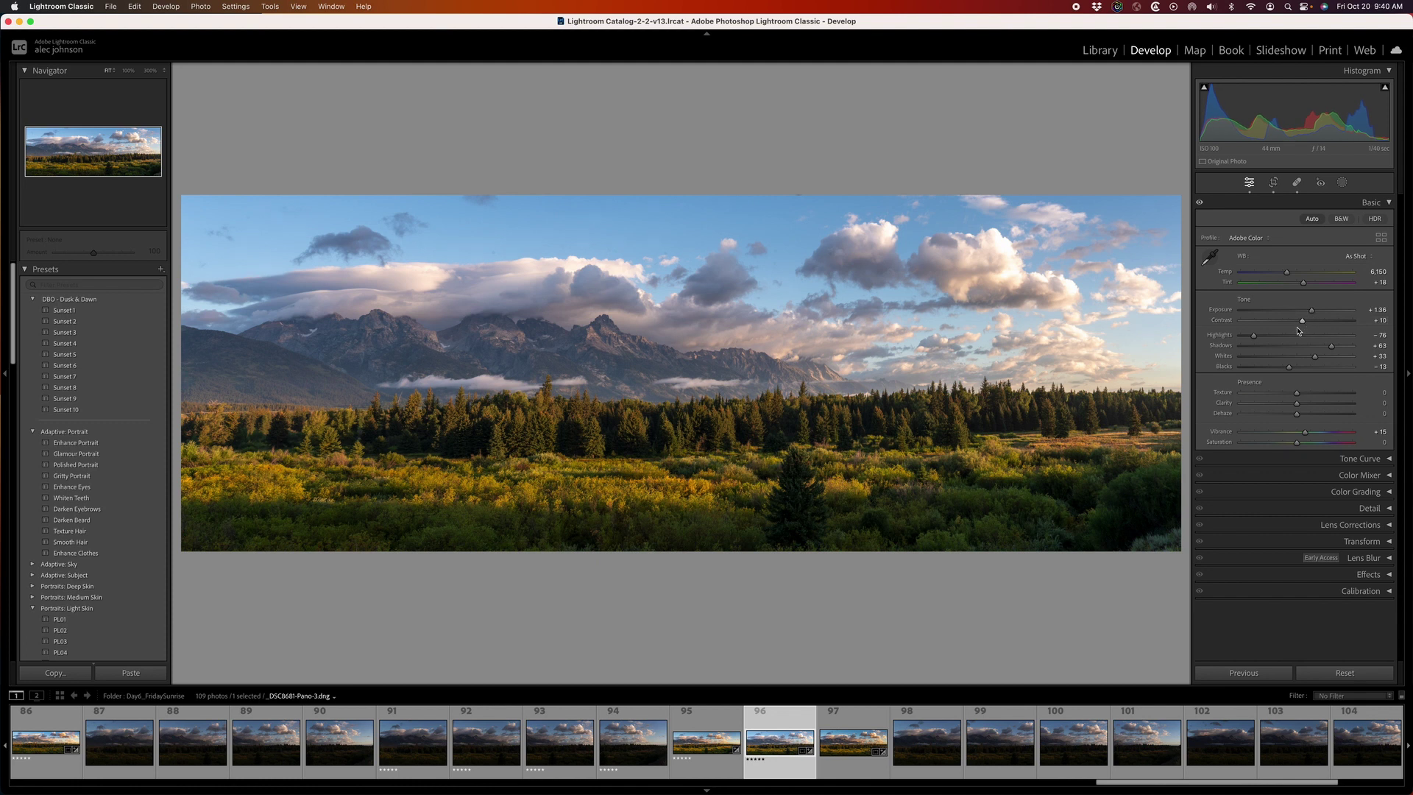
Add a brush mask at size 14 and paint it over the sky, clouds and mountains
{"action": "left_click", "coordinate": [1343, 185]}
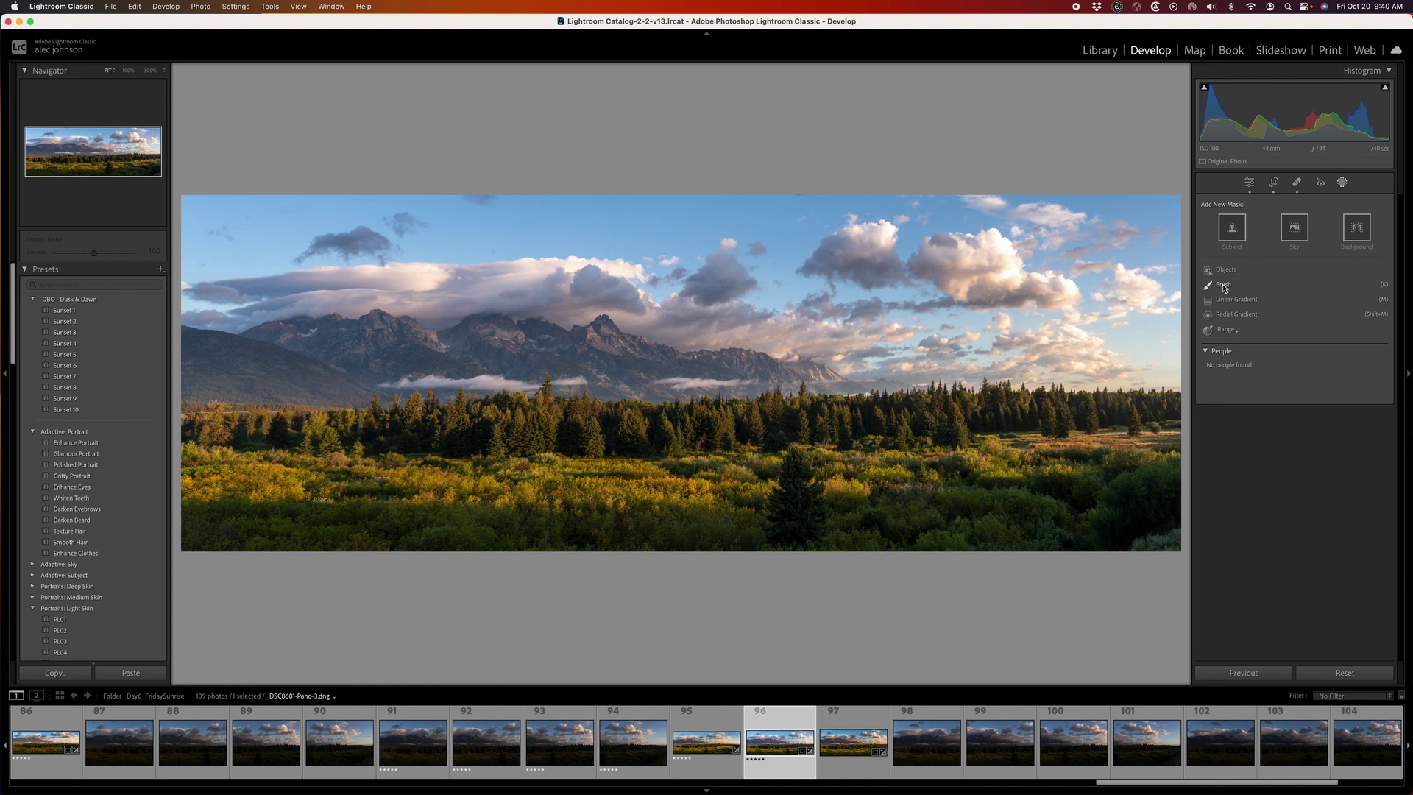
{"action": "left_click", "coordinate": [1223, 286]}
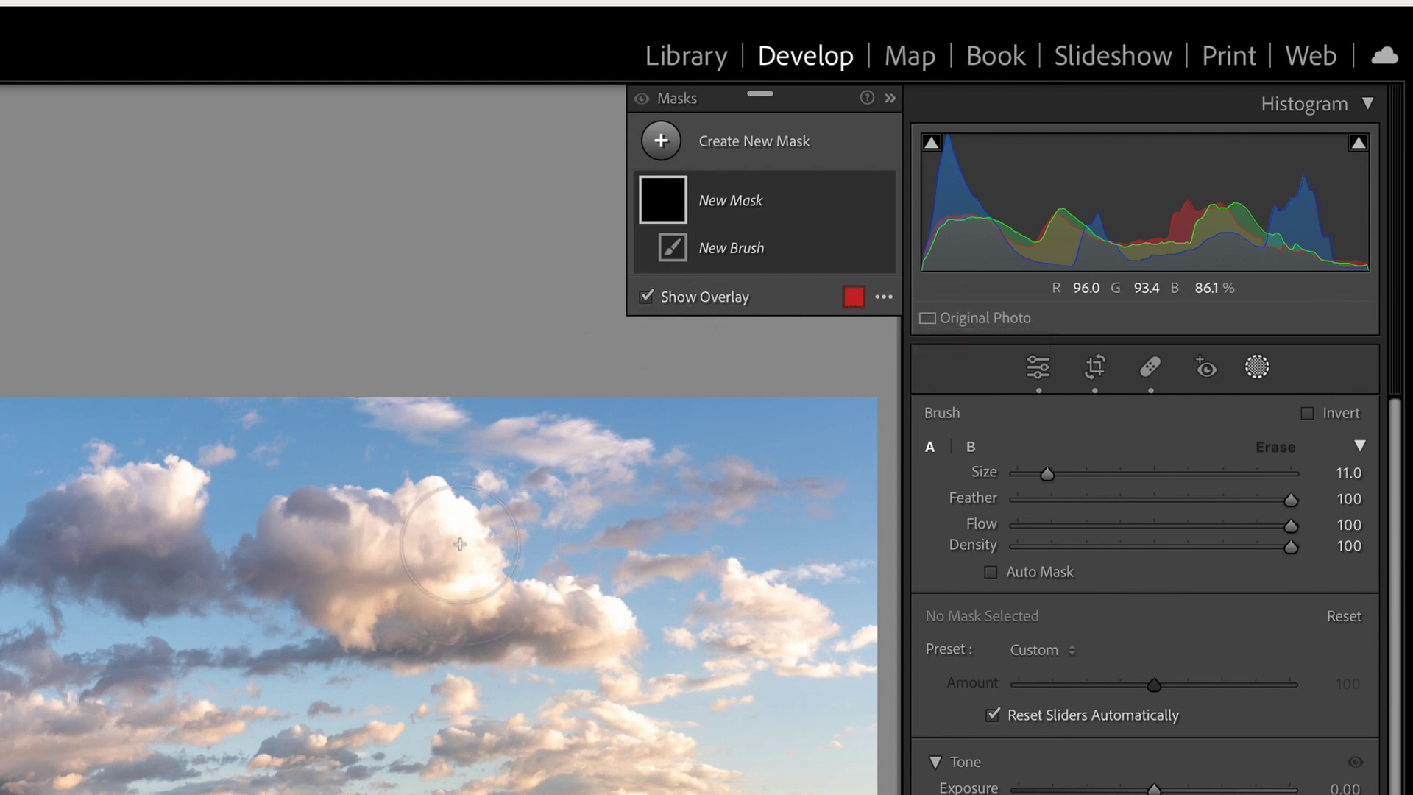
{"action": "scroll", "coordinate": [460, 544], "scroll_direction": "up", "scroll_amount": 3}
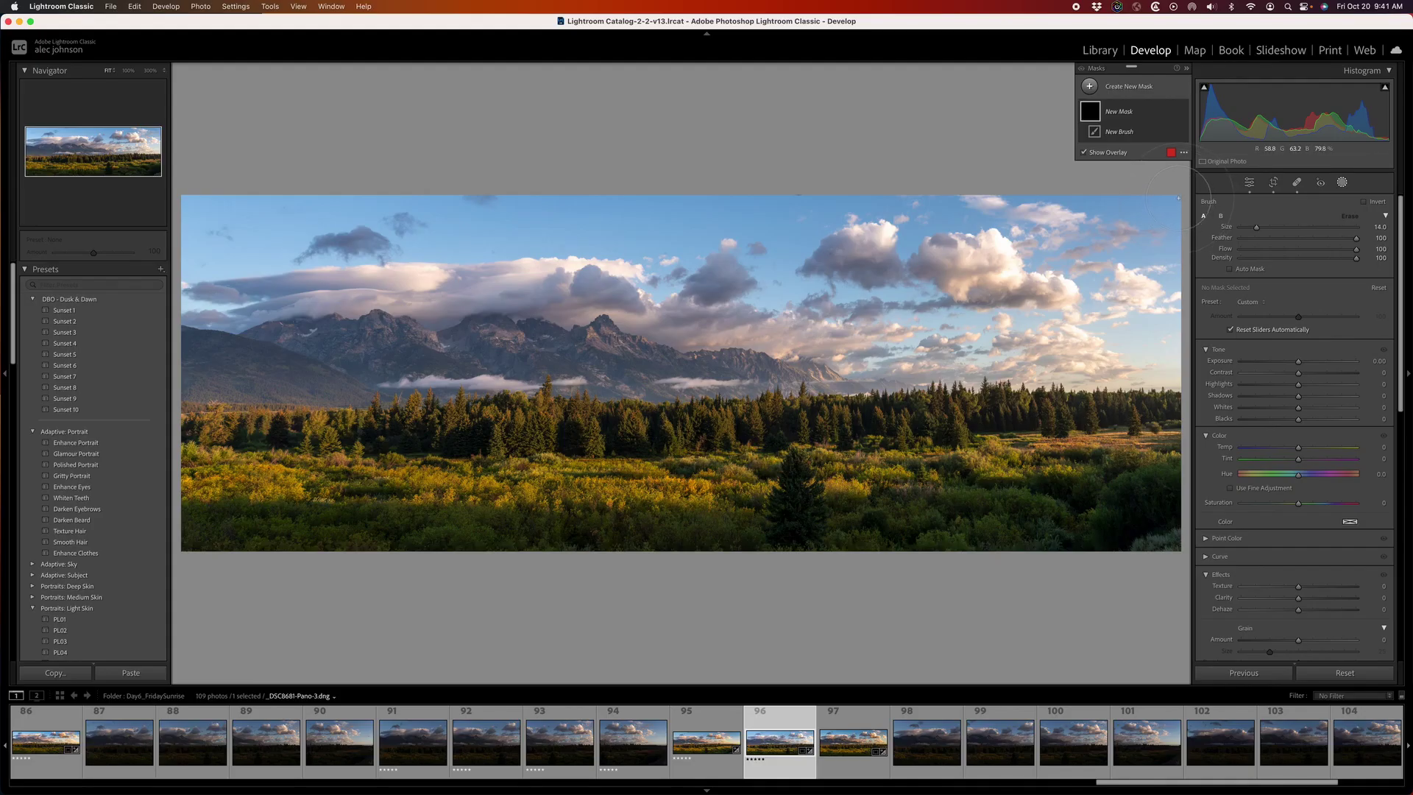
{"action": "mouse_move", "coordinate": [1179, 198]}
{"action": "left_mouse_down"}
{"action": "mouse_move", "coordinate": [887, 214]}
{"action": "mouse_move", "coordinate": [530, 206]}
{"action": "mouse_move", "coordinate": [168, 114]}
{"action": "mouse_move", "coordinate": [169, 214]}
{"action": "mouse_move", "coordinate": [382, 221]}
{"action": "mouse_move", "coordinate": [412, 239]}
{"action": "mouse_move", "coordinate": [278, 261]}
{"action": "mouse_move", "coordinate": [1163, 265]}
{"action": "mouse_move", "coordinate": [1009, 298]}
{"action": "mouse_move", "coordinate": [530, 287]}
{"action": "left_mouse_up"}
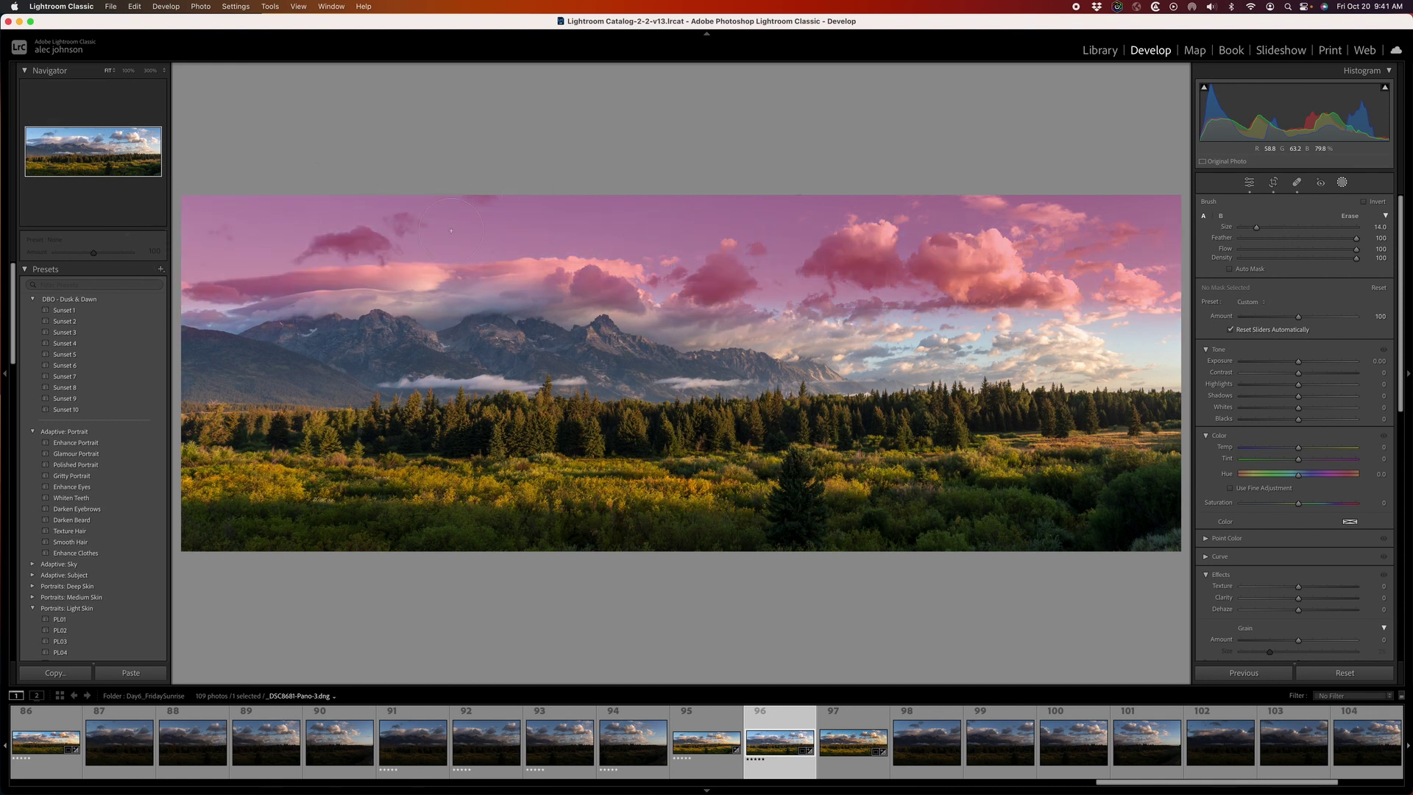
{"action": "mouse_move", "coordinate": [451, 231]}
{"action": "left_mouse_down"}
{"action": "mouse_move", "coordinate": [347, 257]}
{"action": "mouse_move", "coordinate": [836, 253]}
{"action": "mouse_move", "coordinate": [952, 338]}
{"action": "mouse_move", "coordinate": [1058, 359]}
{"action": "mouse_move", "coordinate": [1045, 339]}
{"action": "mouse_move", "coordinate": [1110, 392]}
{"action": "mouse_move", "coordinate": [1137, 352]}
{"action": "mouse_move", "coordinate": [1197, 356]}
{"action": "mouse_move", "coordinate": [926, 405]}
{"action": "mouse_move", "coordinate": [794, 401]}
{"action": "mouse_move", "coordinate": [589, 352]}
{"action": "mouse_move", "coordinate": [473, 348]}
{"action": "mouse_move", "coordinate": [606, 305]}
{"action": "mouse_move", "coordinate": [400, 378]}
{"action": "mouse_move", "coordinate": [671, 376]}
{"action": "mouse_move", "coordinate": [622, 325]}
{"action": "mouse_move", "coordinate": [280, 363]}
{"action": "mouse_move", "coordinate": [375, 365]}
{"action": "mouse_move", "coordinate": [173, 361]}
{"action": "mouse_move", "coordinate": [166, 348]}
{"action": "mouse_move", "coordinate": [192, 350]}
{"action": "mouse_move", "coordinate": [220, 368]}
{"action": "left_mouse_up"}
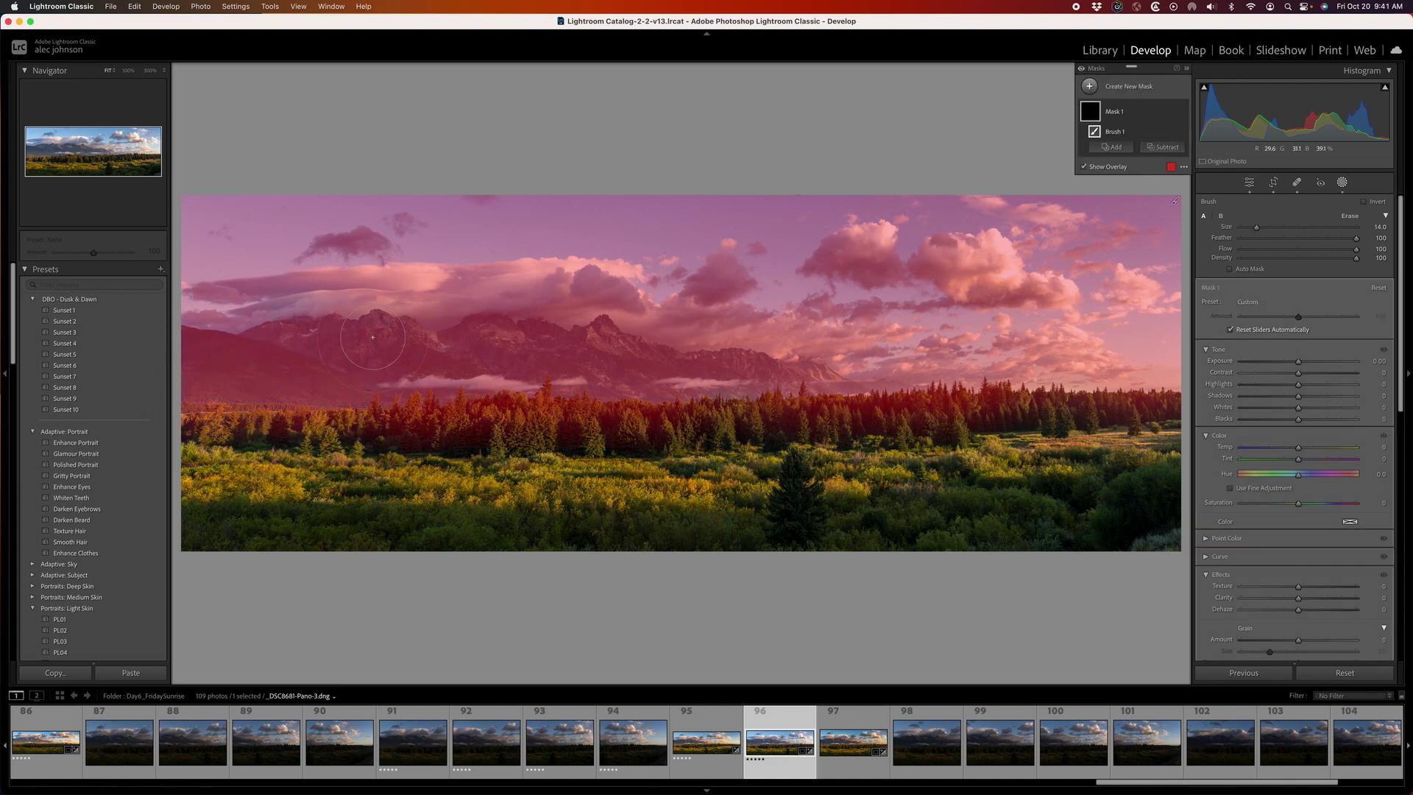
Erase stray areas from Mask 1 and give it a Dehaze of +20
{"action": "key", "text": "alt"}
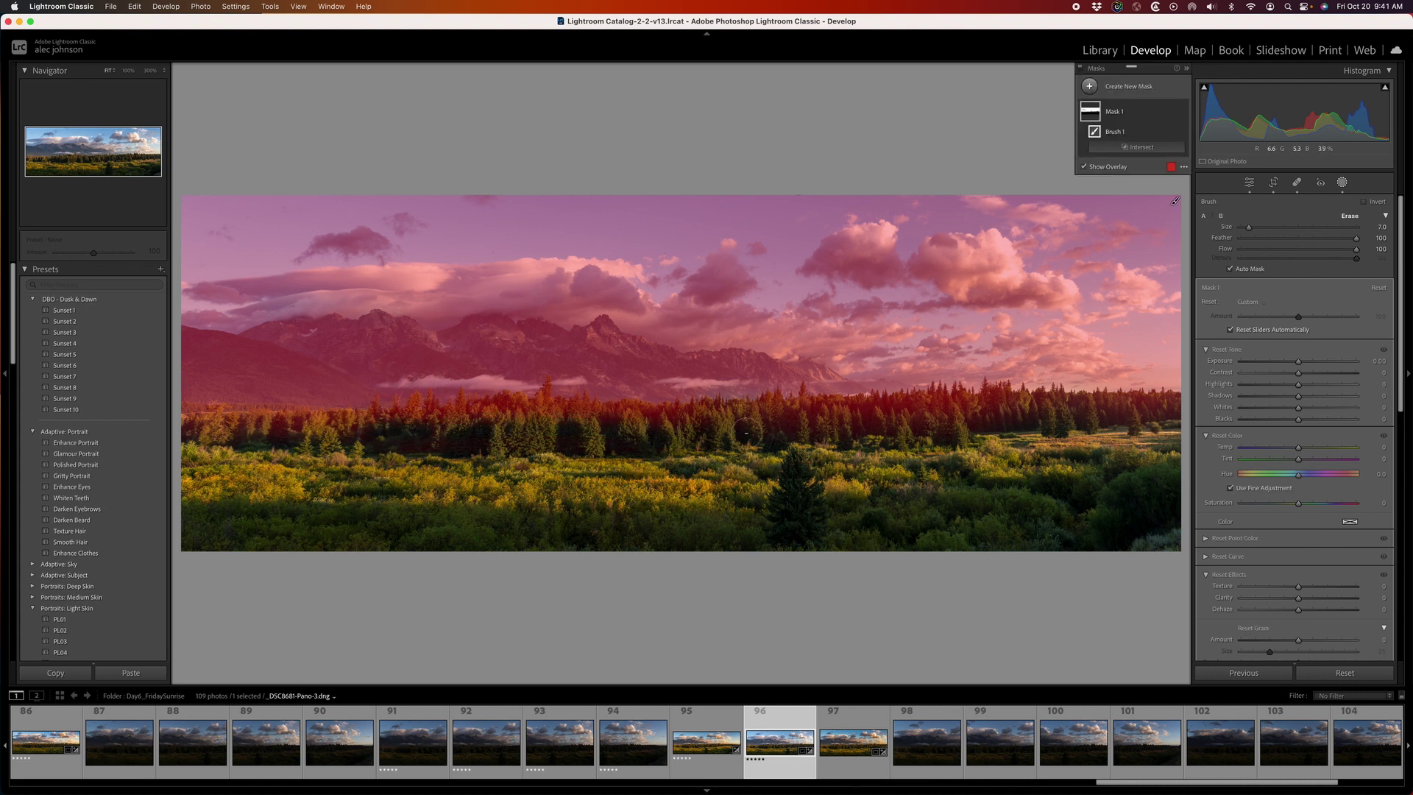
{"action": "key", "text": "alt"}
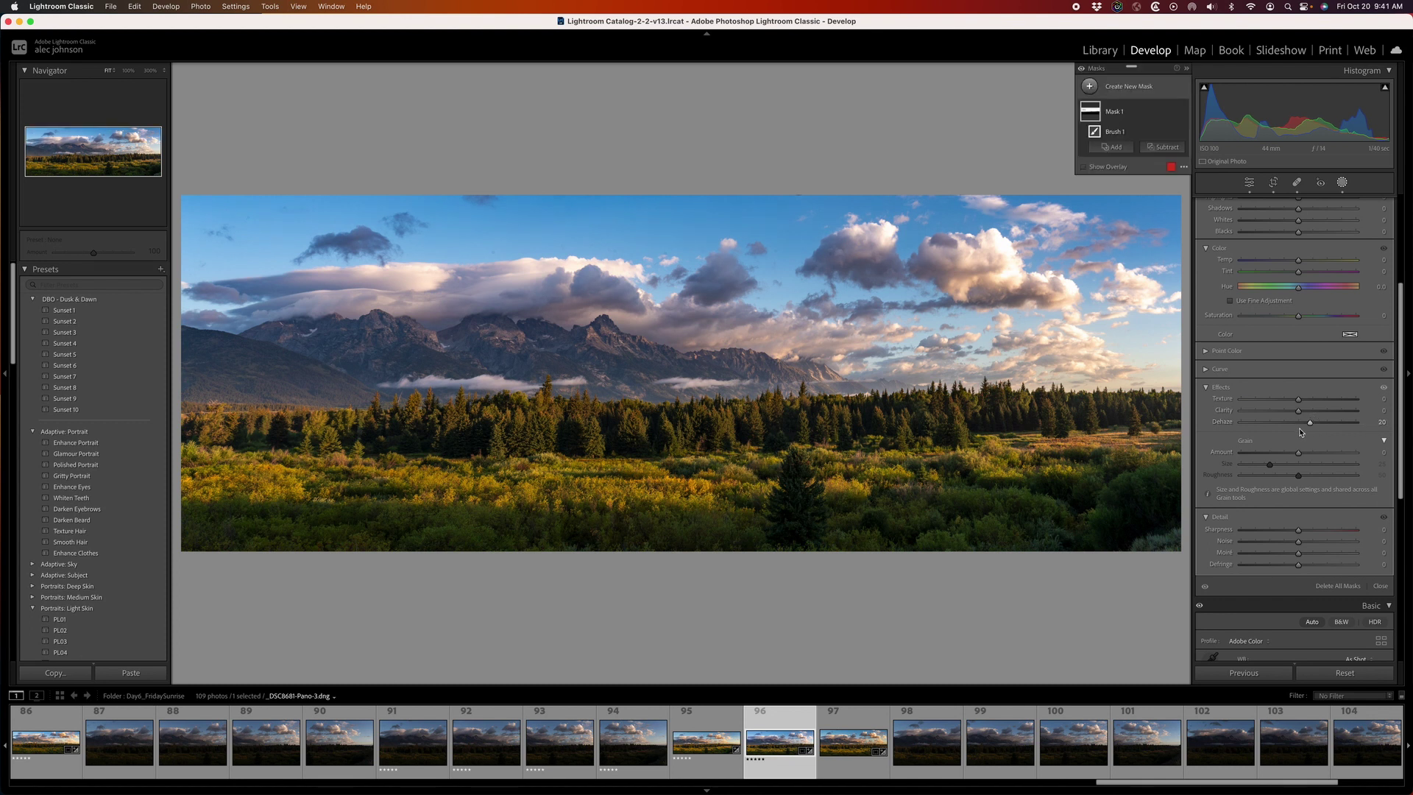
{"action": "scroll", "coordinate": [1297, 428], "scroll_direction": "up", "scroll_amount": 2}
{"action": "scroll", "coordinate": [1297, 428], "scroll_direction": "up", "scroll_amount": 5}
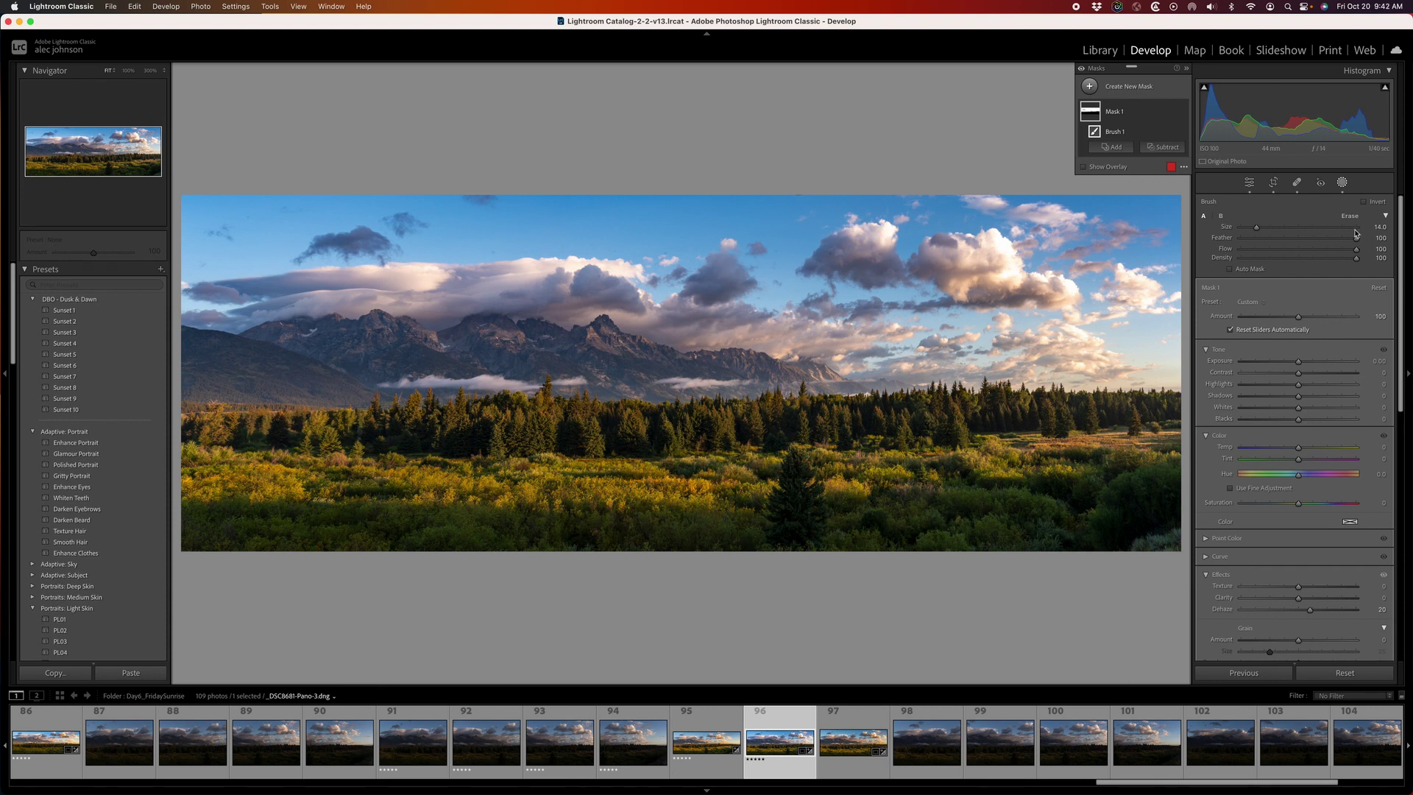
Set the panorama's white balance preset to Auto, warming it to 7,500
{"action": "left_click", "coordinate": [1249, 184]}
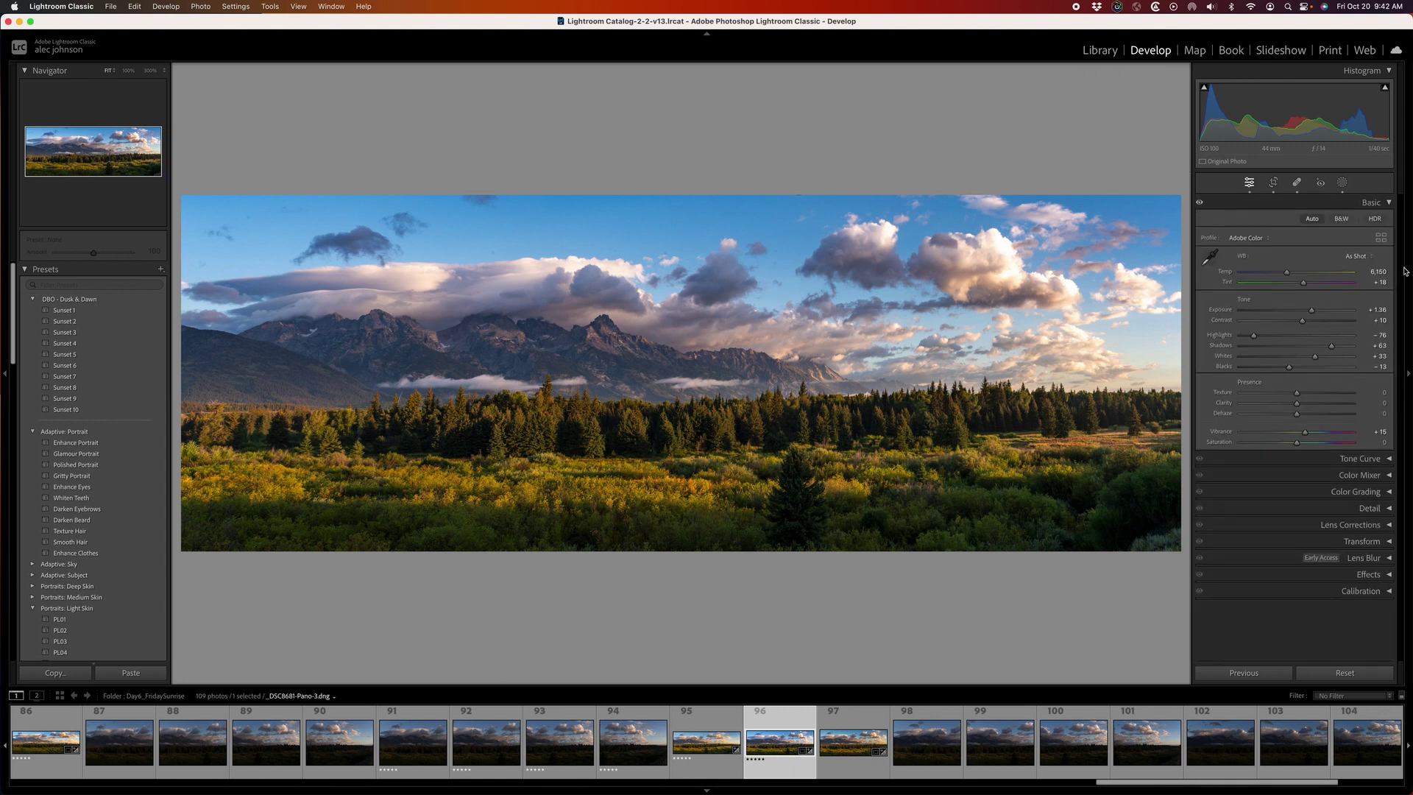
{"action": "left_click", "coordinate": [1357, 256]}
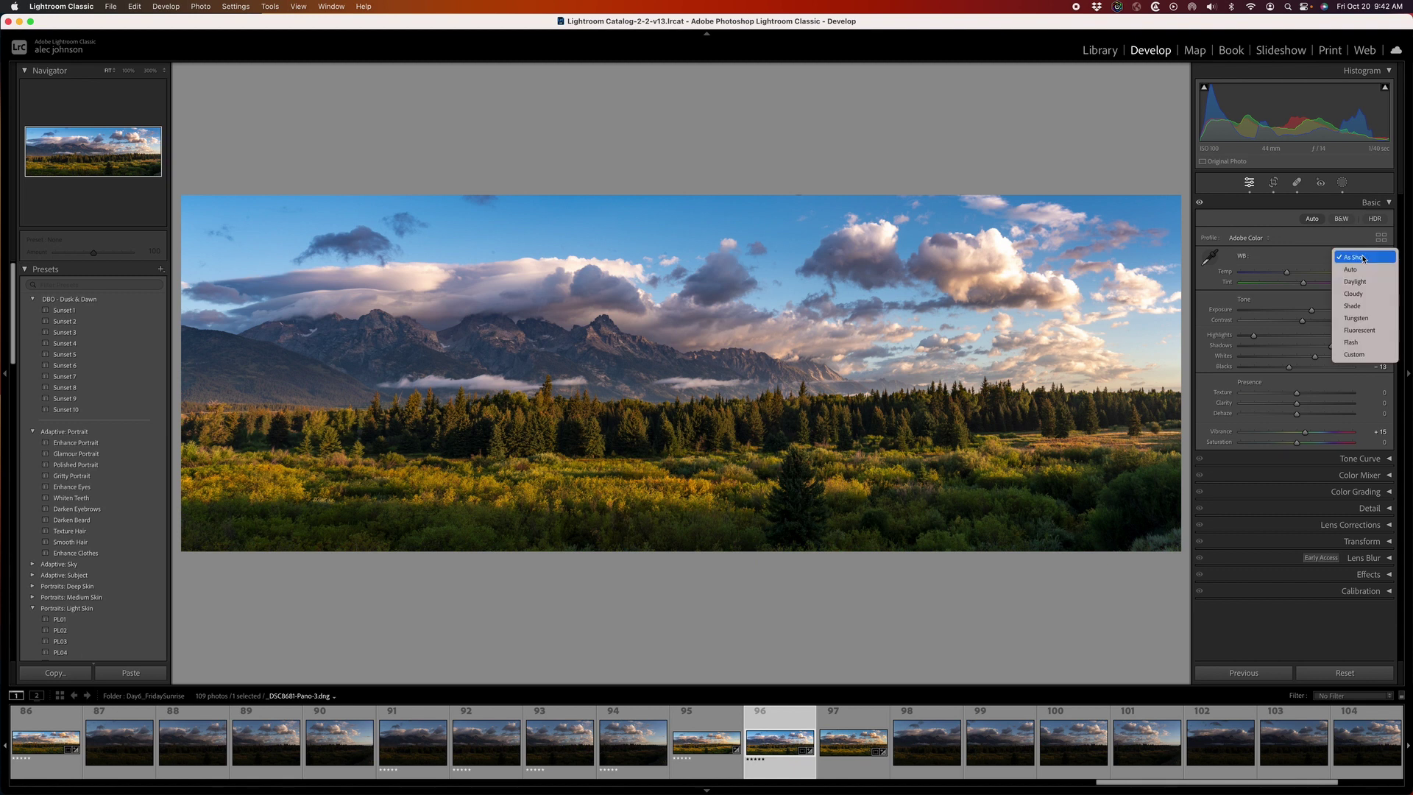
{"action": "left_click", "coordinate": [1308, 255]}
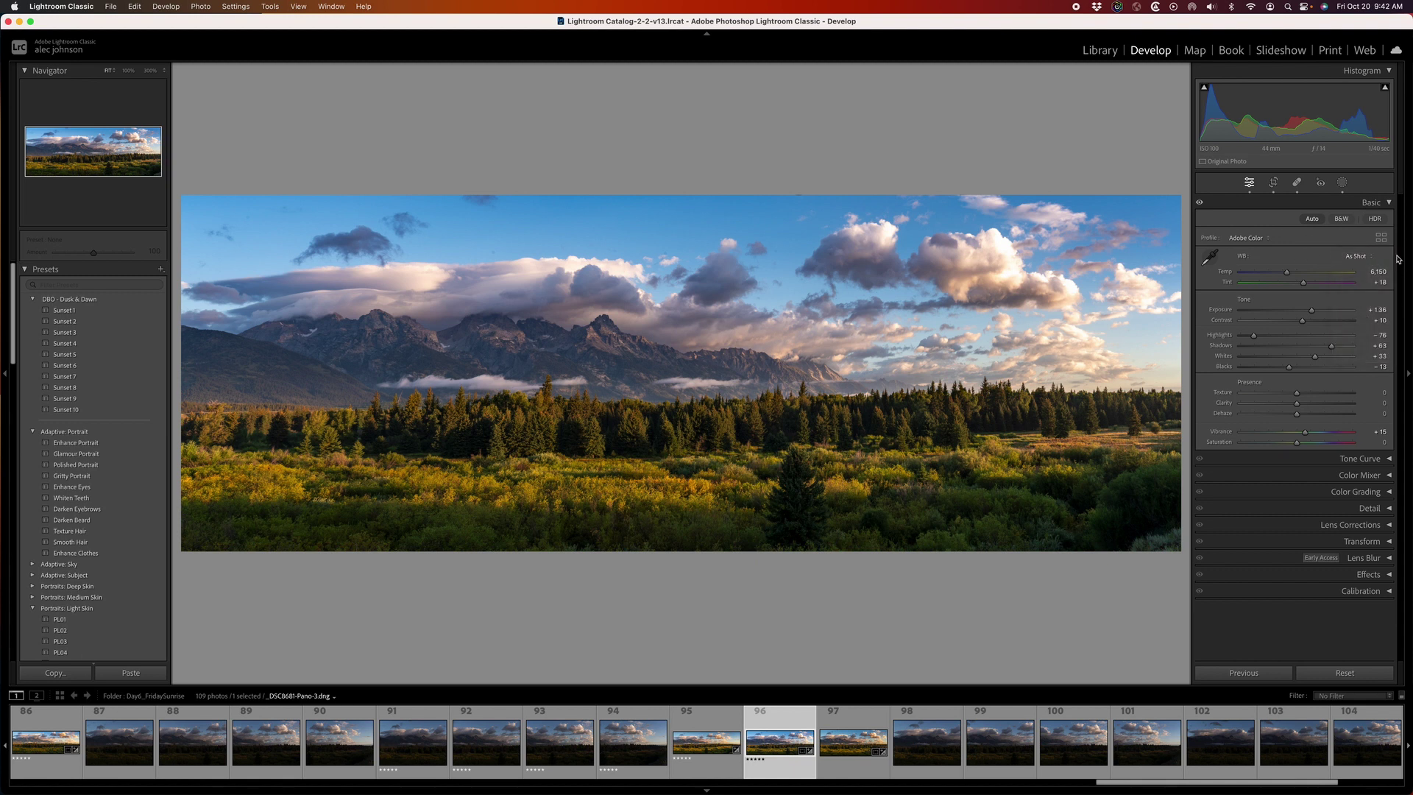
{"action": "left_click", "coordinate": [1372, 258]}
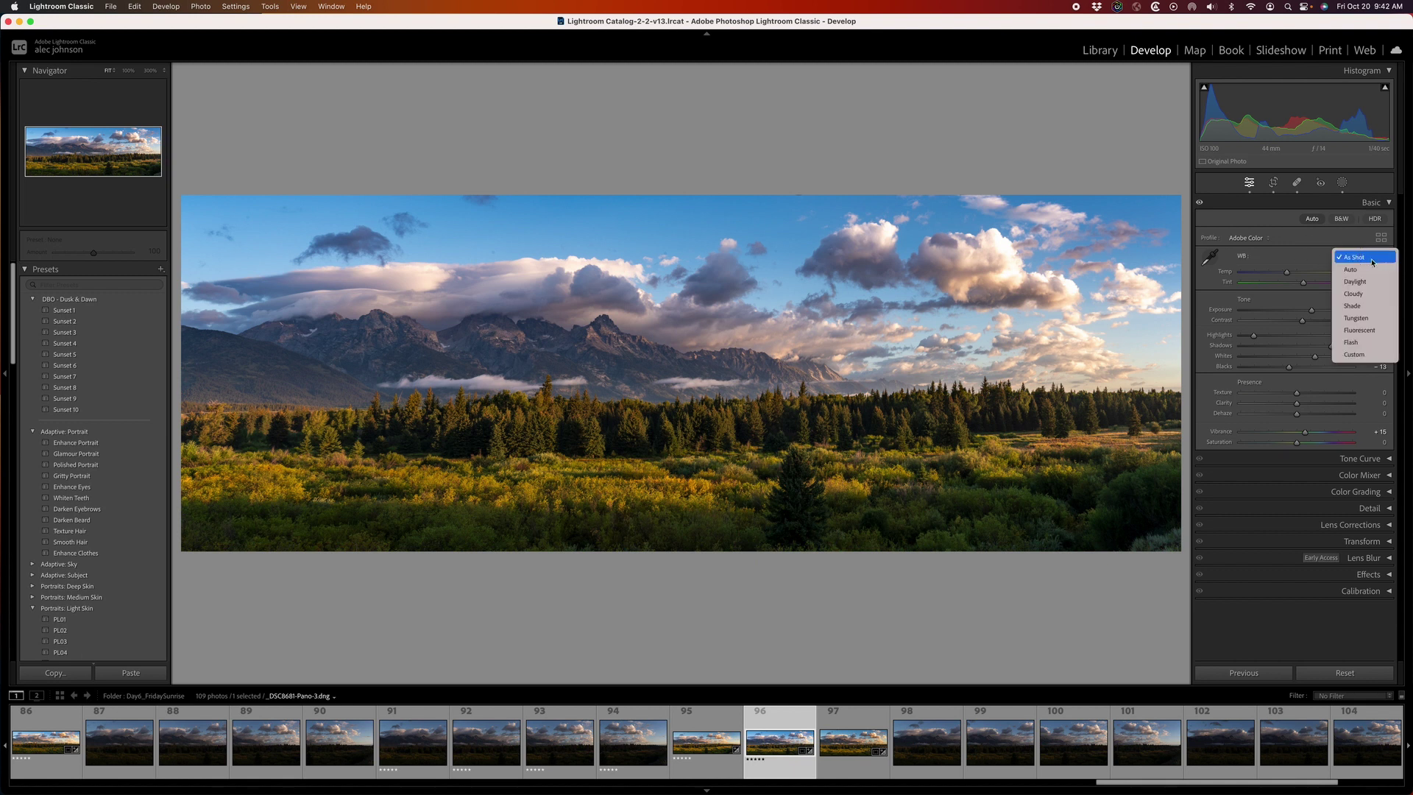
{"action": "left_click", "coordinate": [1372, 270]}
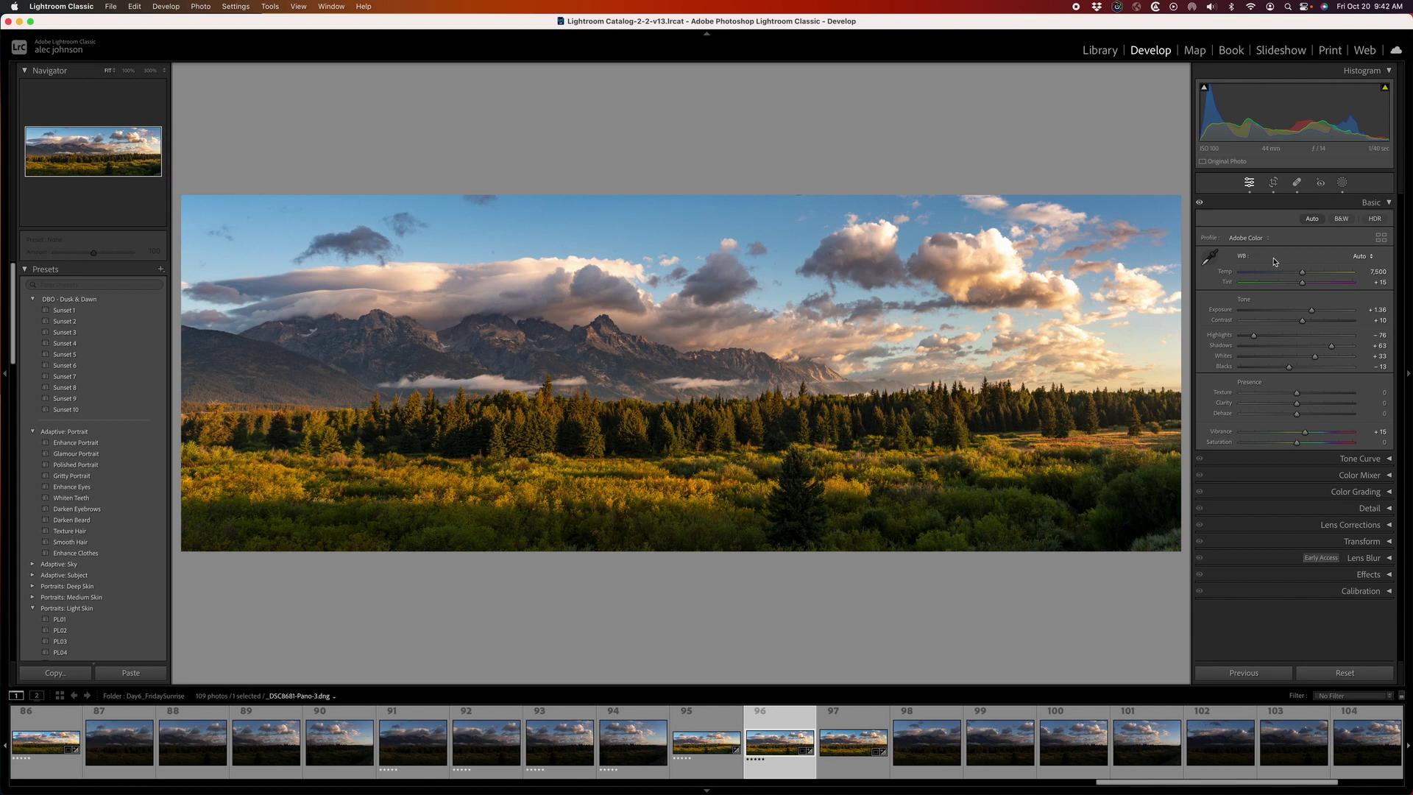
{"action": "left_click", "coordinate": [1342, 183]}
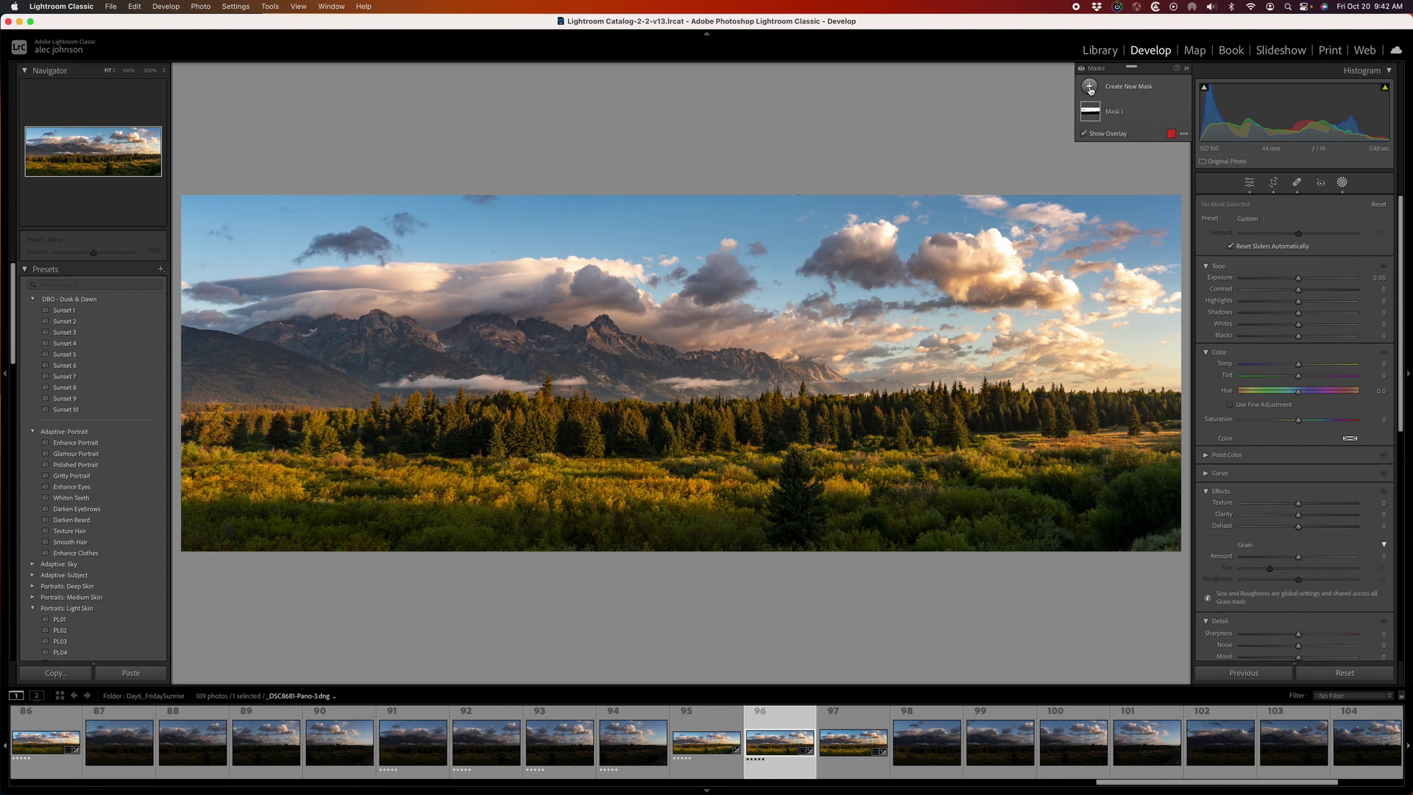
Create Mask 2 with Select Sky to capture the sky above the Teton range
{"action": "left_click", "coordinate": [1090, 87]}
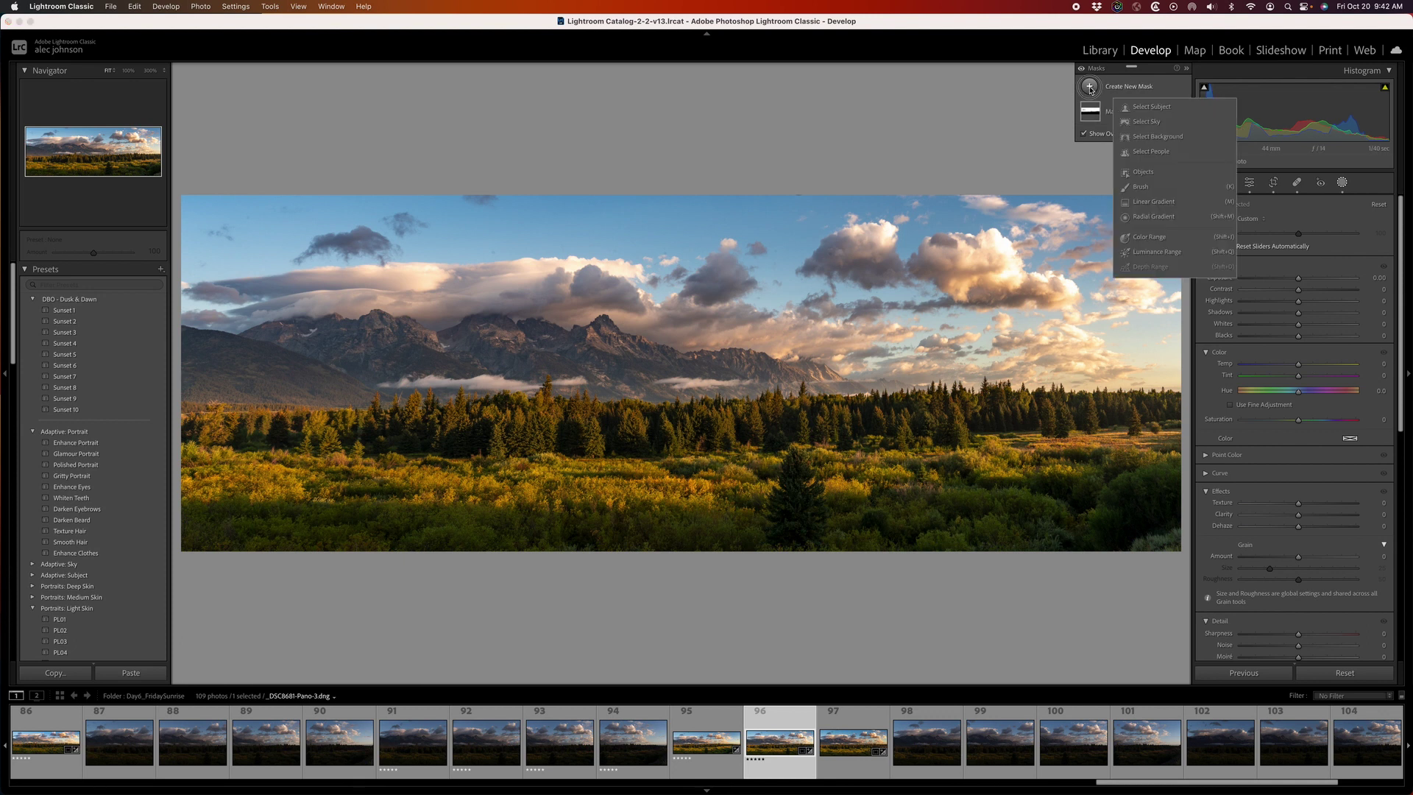
{"action": "left_click", "coordinate": [1145, 123]}
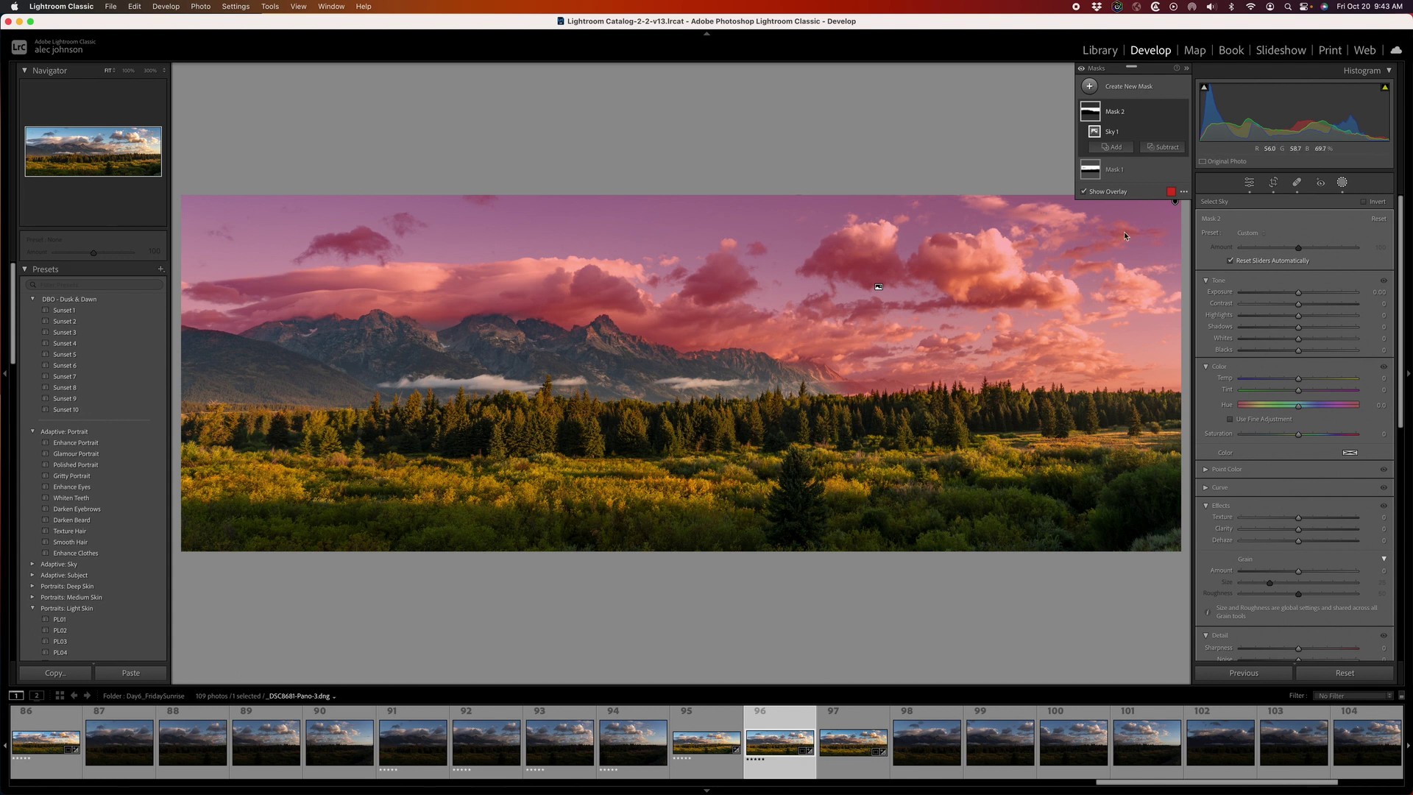
Subtract a size-5 brush stroke across the mountains from Mask 2
{"action": "left_click", "coordinate": [1162, 148]}
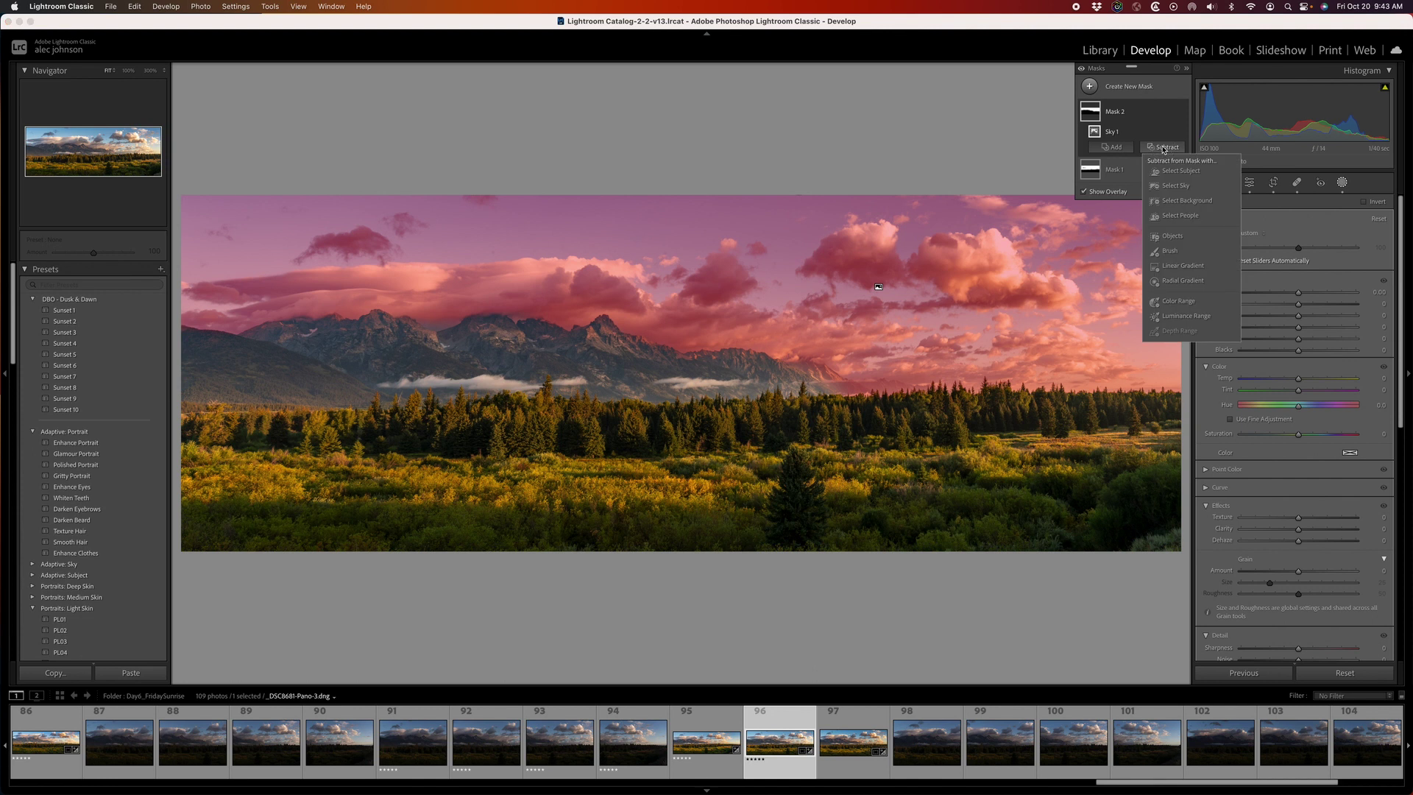
{"action": "left_click", "coordinate": [1168, 252]}
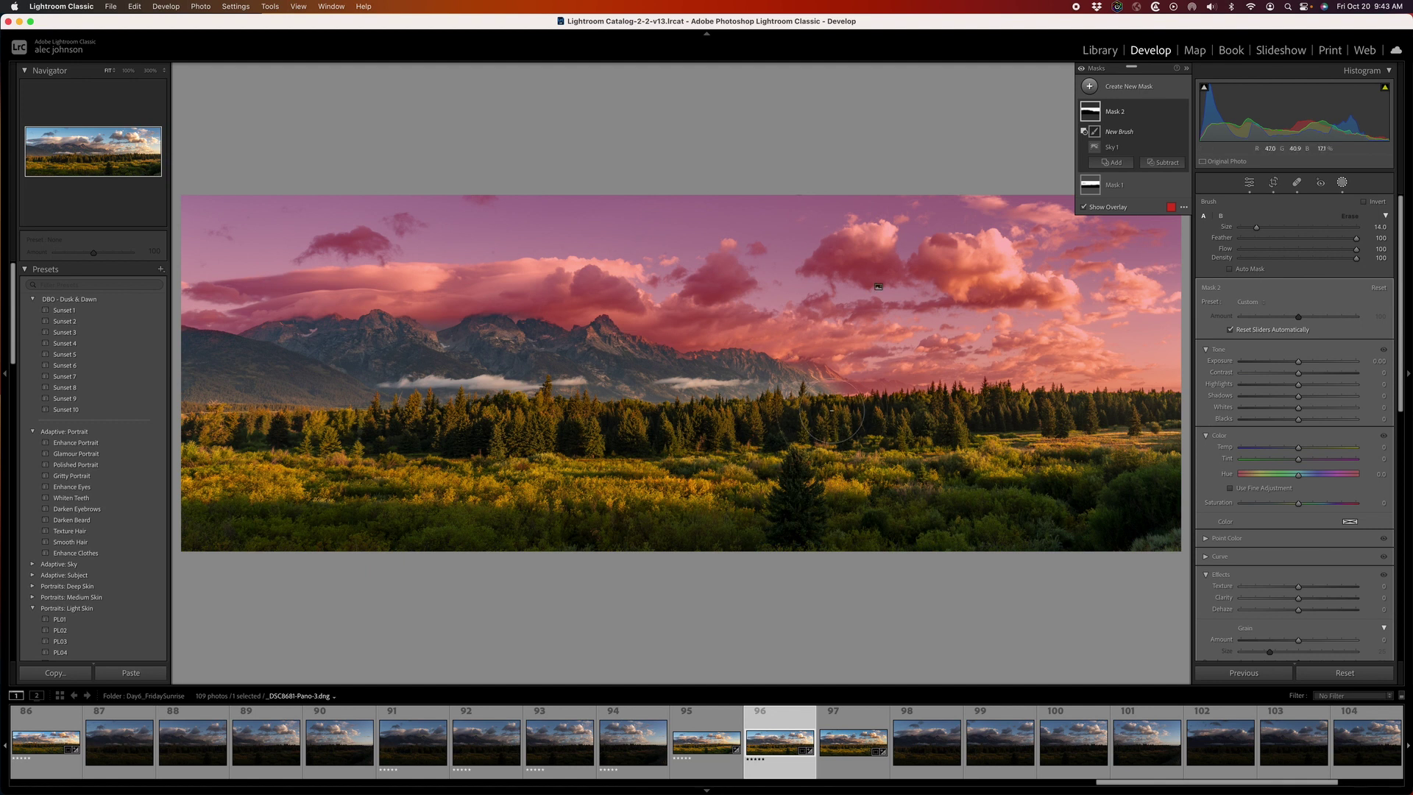
{"action": "scroll", "coordinate": [832, 412], "scroll_direction": "down", "scroll_amount": 5}
{"action": "scroll", "coordinate": [834, 413], "scroll_direction": "down", "scroll_amount": 3}
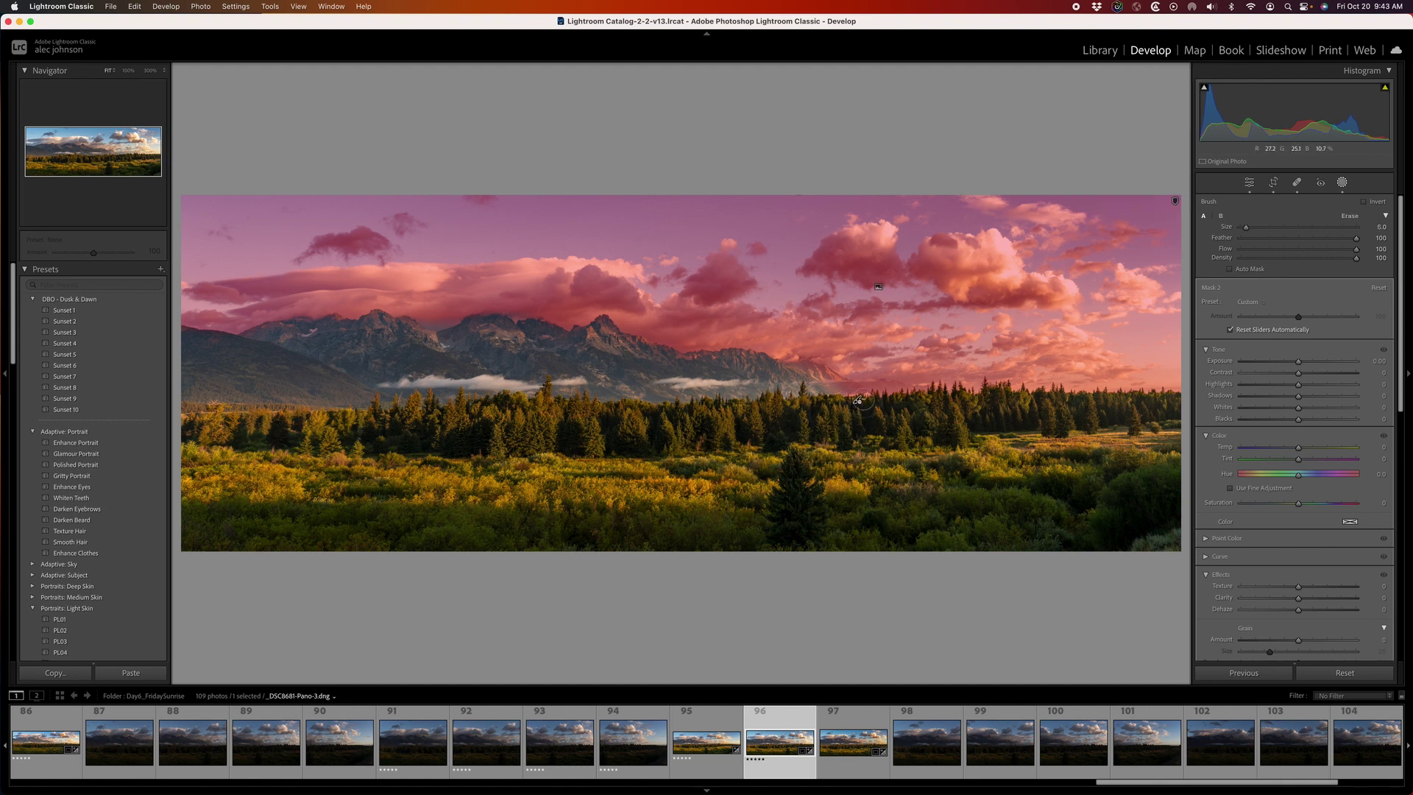
{"action": "scroll", "coordinate": [857, 399], "scroll_direction": "down", "scroll_amount": 1}
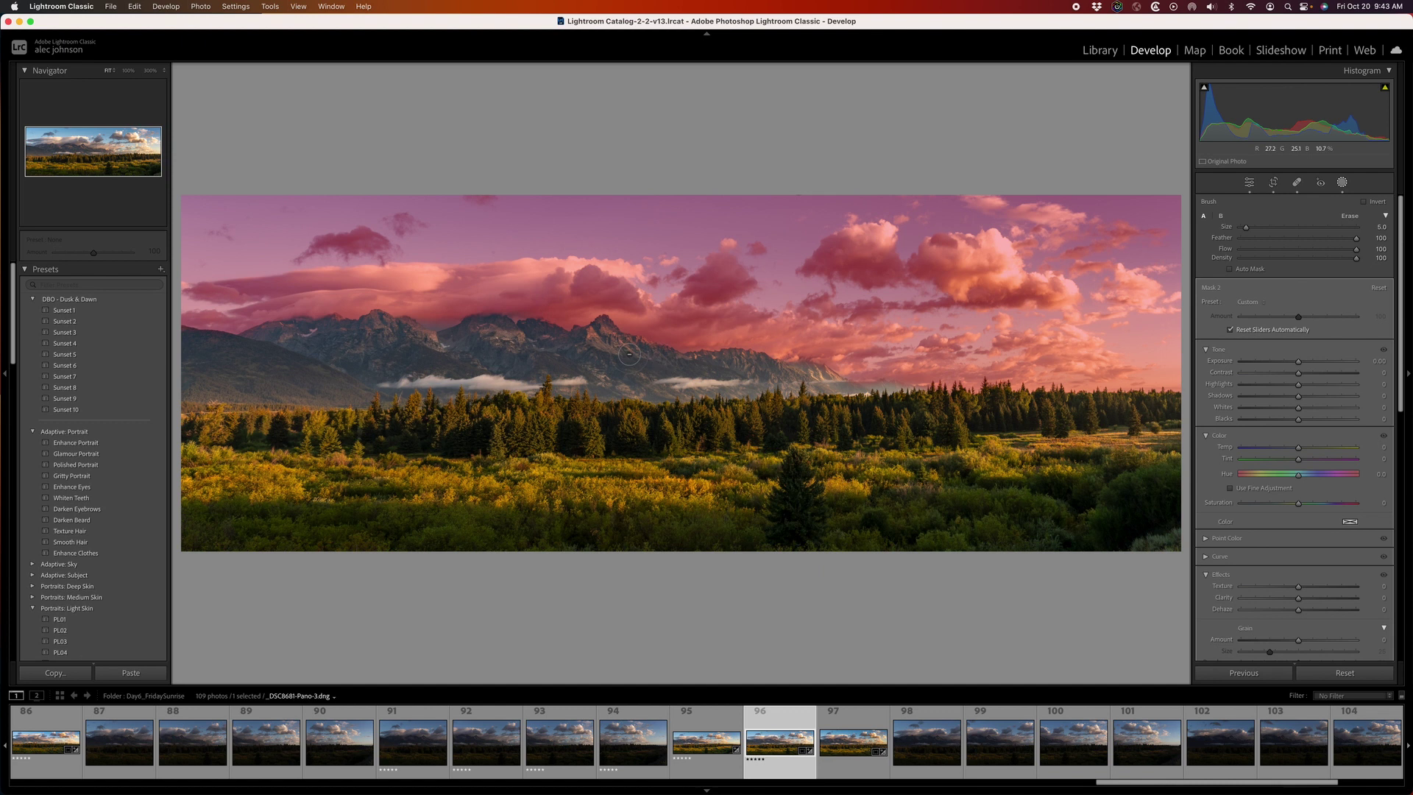
{"action": "key", "text": "shift+w"}
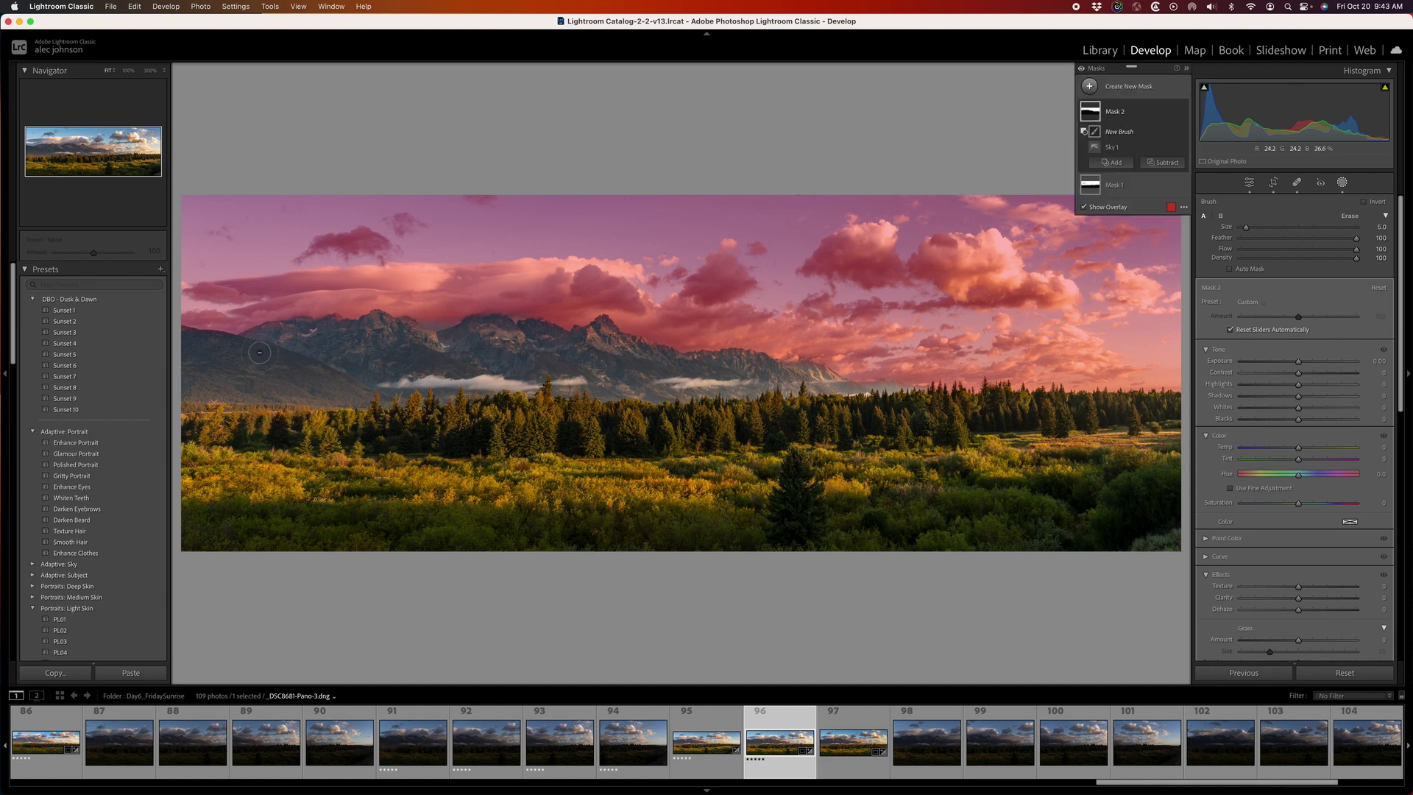
{"action": "left_click_drag", "start_coordinate": [254, 351], "coordinate": [344, 344]}
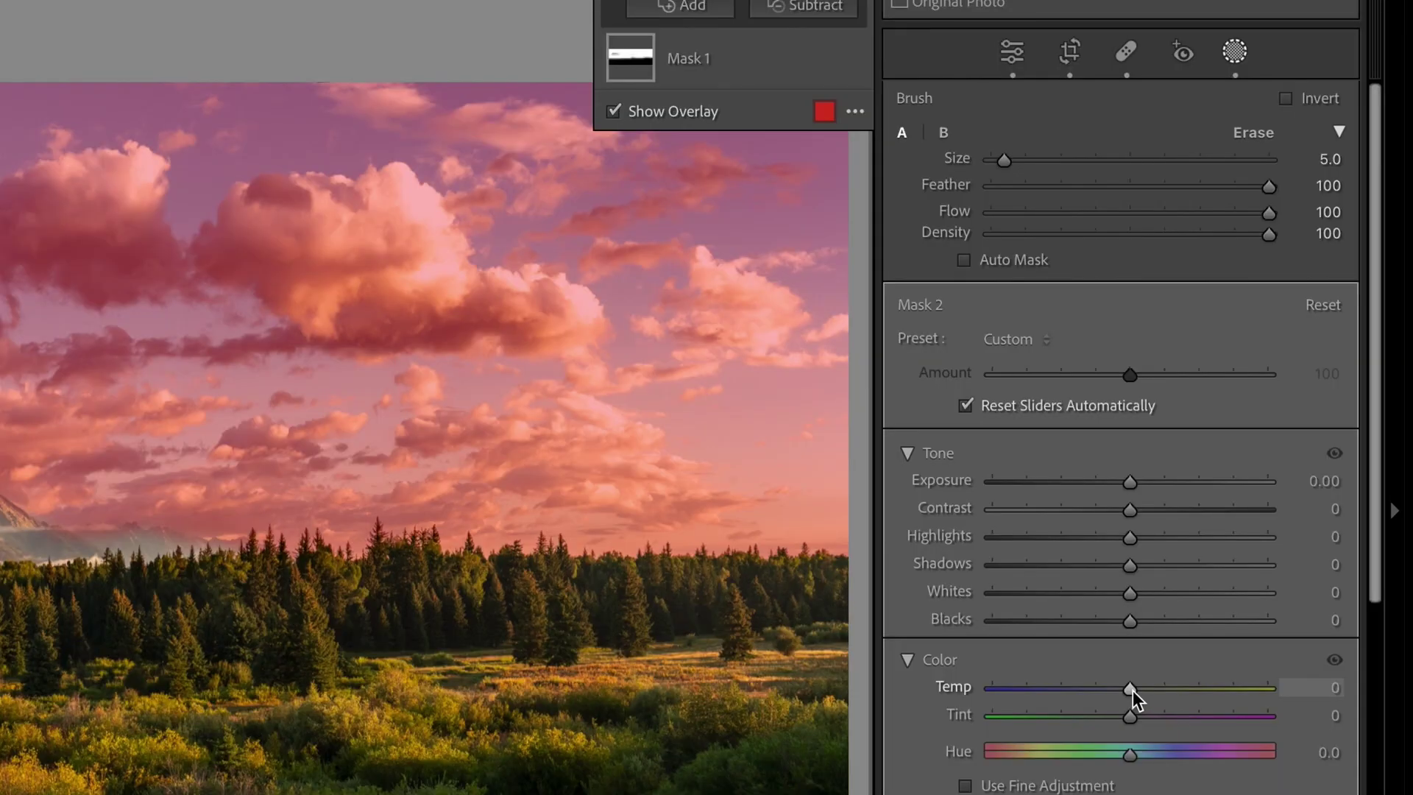
Give Mask 2 Temp -8, Exposure -0.17, Contrast -43 and Shadows +22
{"action": "left_click", "coordinate": [1133, 690]}
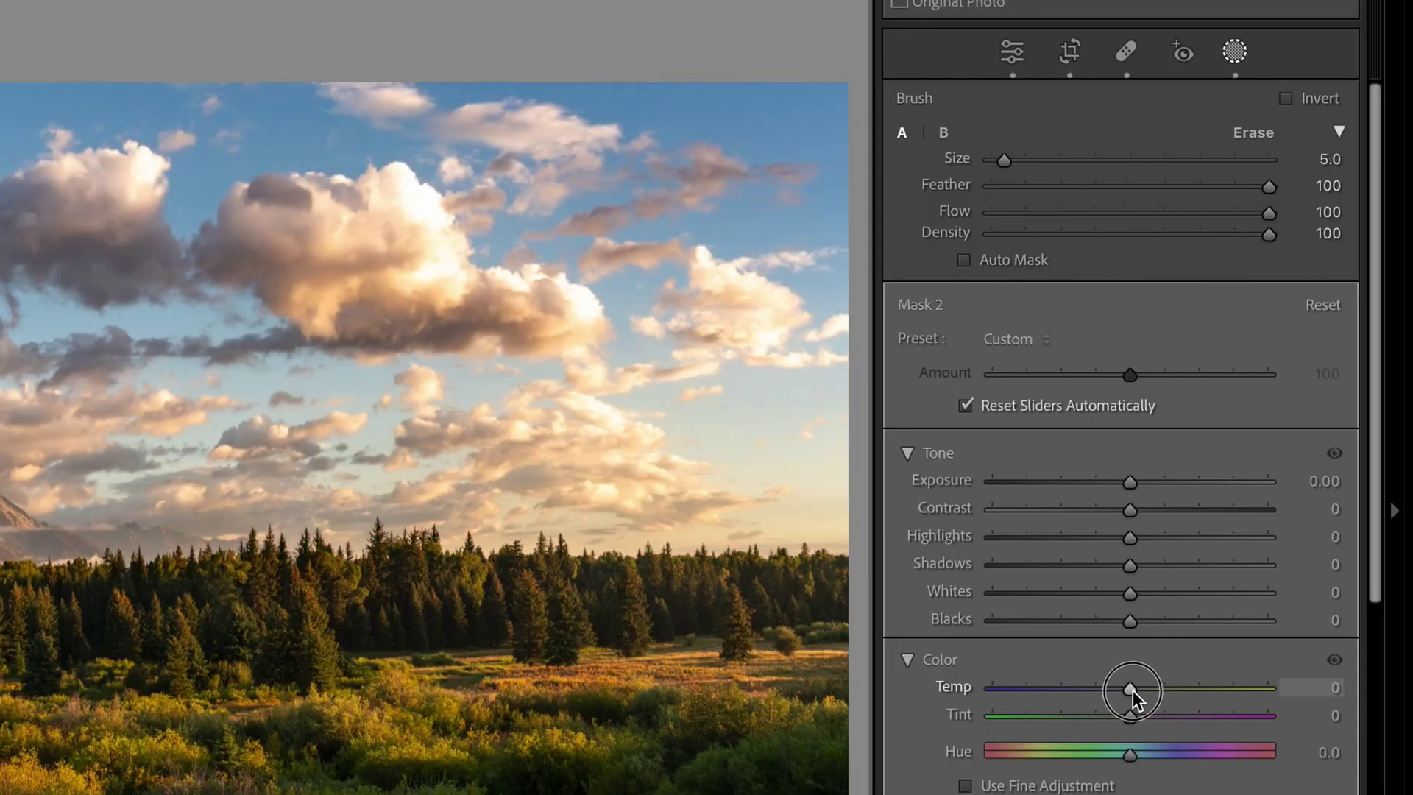
{"action": "left_click_drag", "start_coordinate": [1132, 690], "coordinate": [1121, 689]}
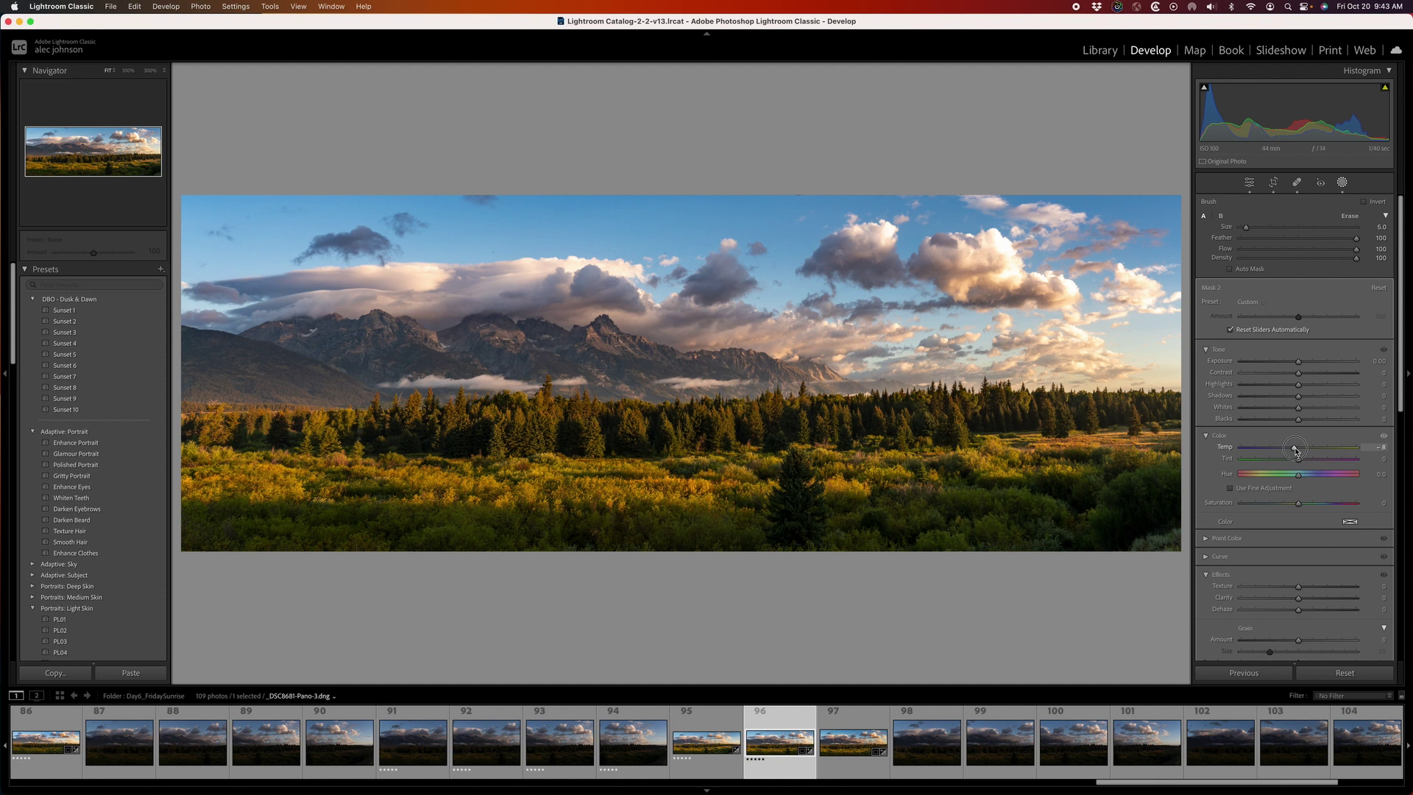
{"action": "left_click", "coordinate": [1298, 363]}
{"action": "left_click_drag", "start_coordinate": [1298, 362], "coordinate": [1296, 362]}
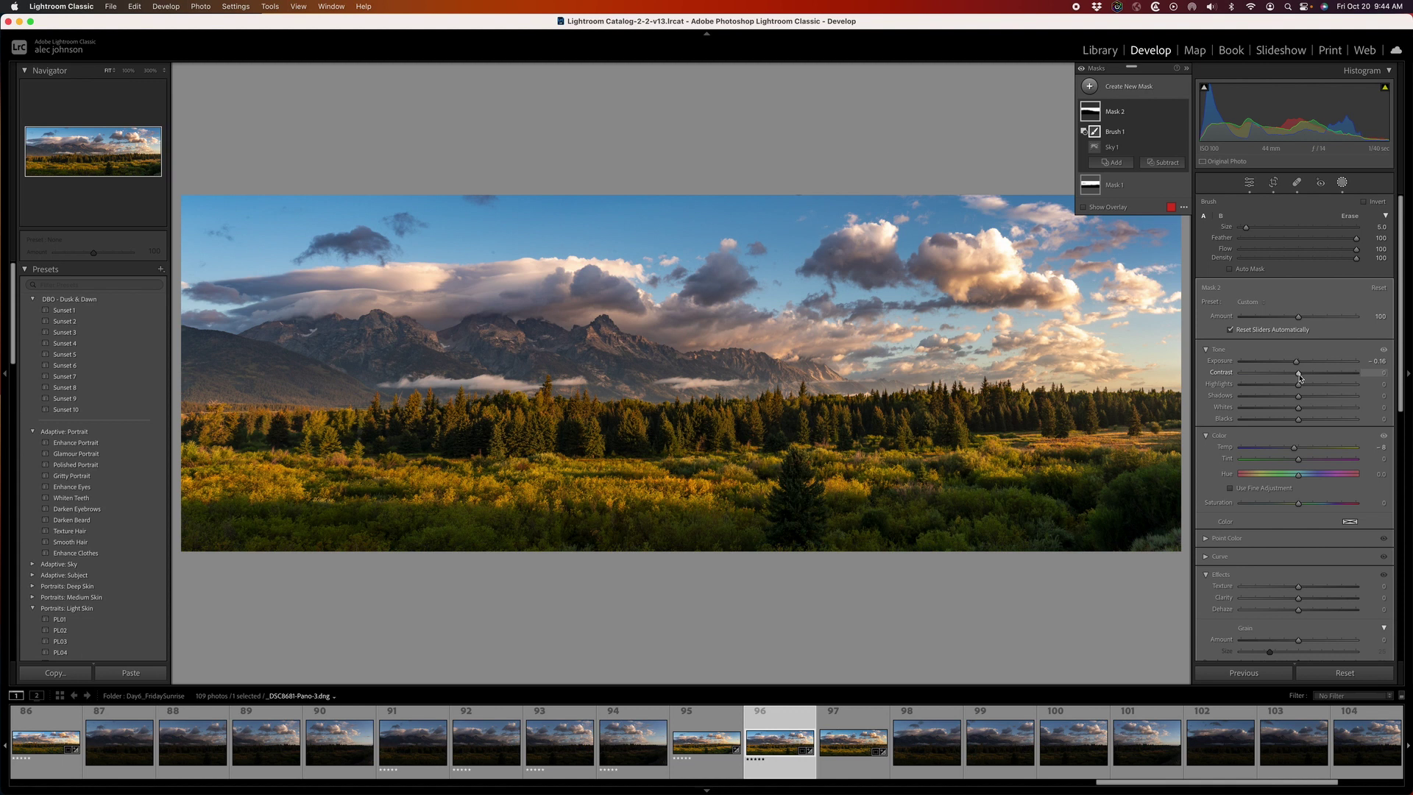
{"action": "mouse_move", "coordinate": [1300, 376]}
{"action": "left_mouse_down"}
{"action": "mouse_move", "coordinate": [1274, 376]}
{"action": "mouse_move", "coordinate": [1316, 398]}
{"action": "mouse_move", "coordinate": [1295, 365]}
{"action": "left_mouse_up"}
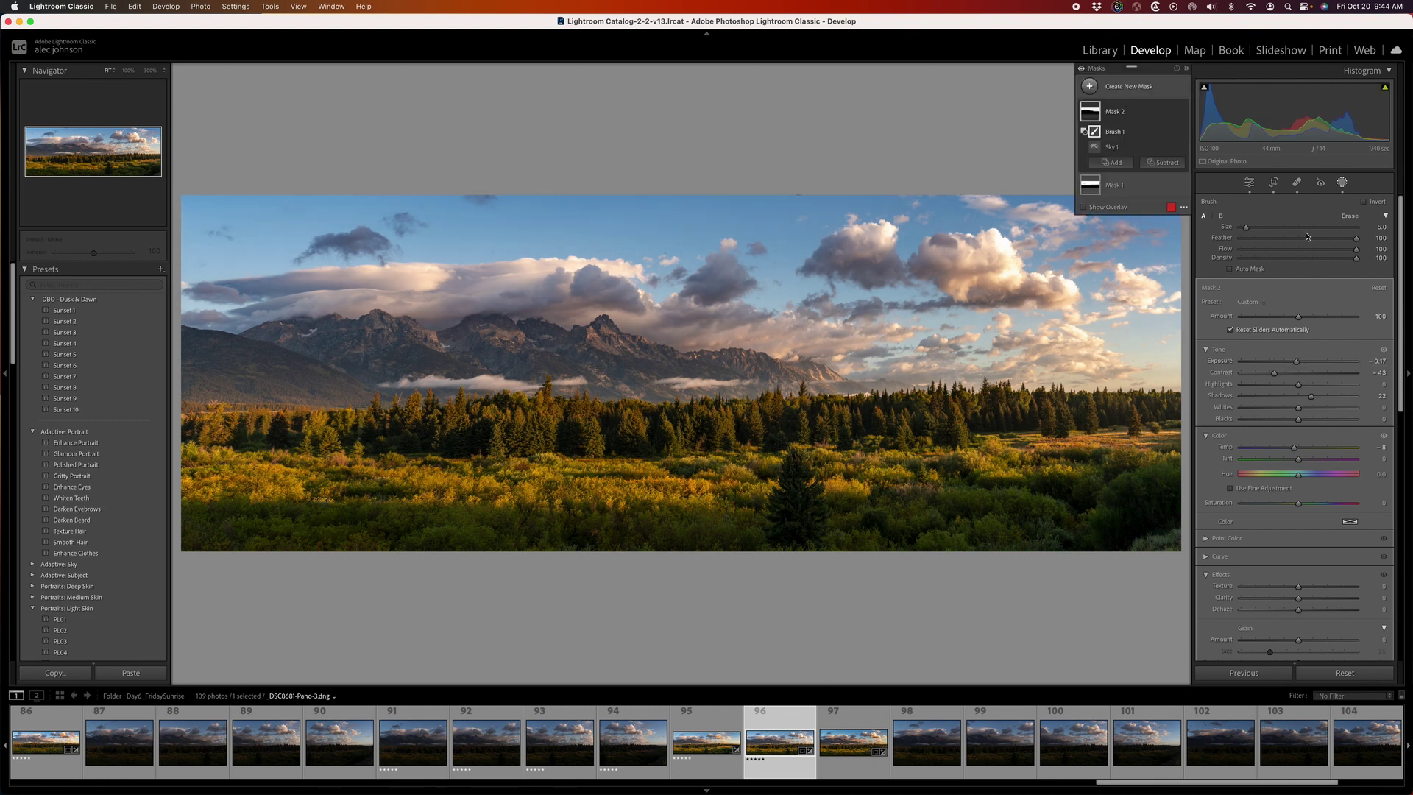
Toggle Mask 2 off and on to compare the sky with and without it
{"action": "left_click", "coordinate": [1342, 183]}
{"action": "left_click", "coordinate": [1341, 183]}
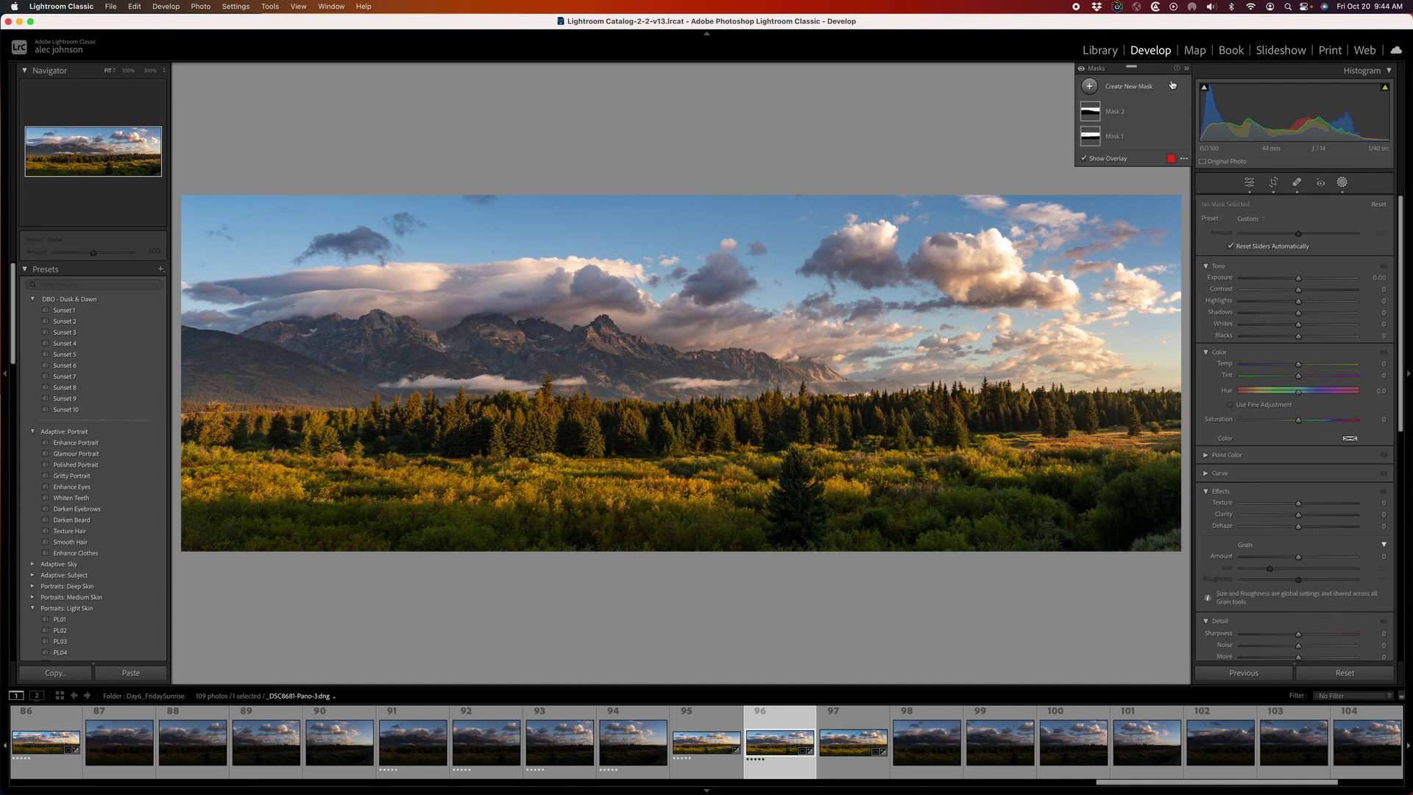
{"action": "left_click", "coordinate": [1183, 112]}
{"action": "left_click", "coordinate": [1183, 112]}
Raise Mask 2's Contrast from -43 to -13, then recheck it against the unmasked sky
{"action": "left_click", "coordinate": [1116, 112]}
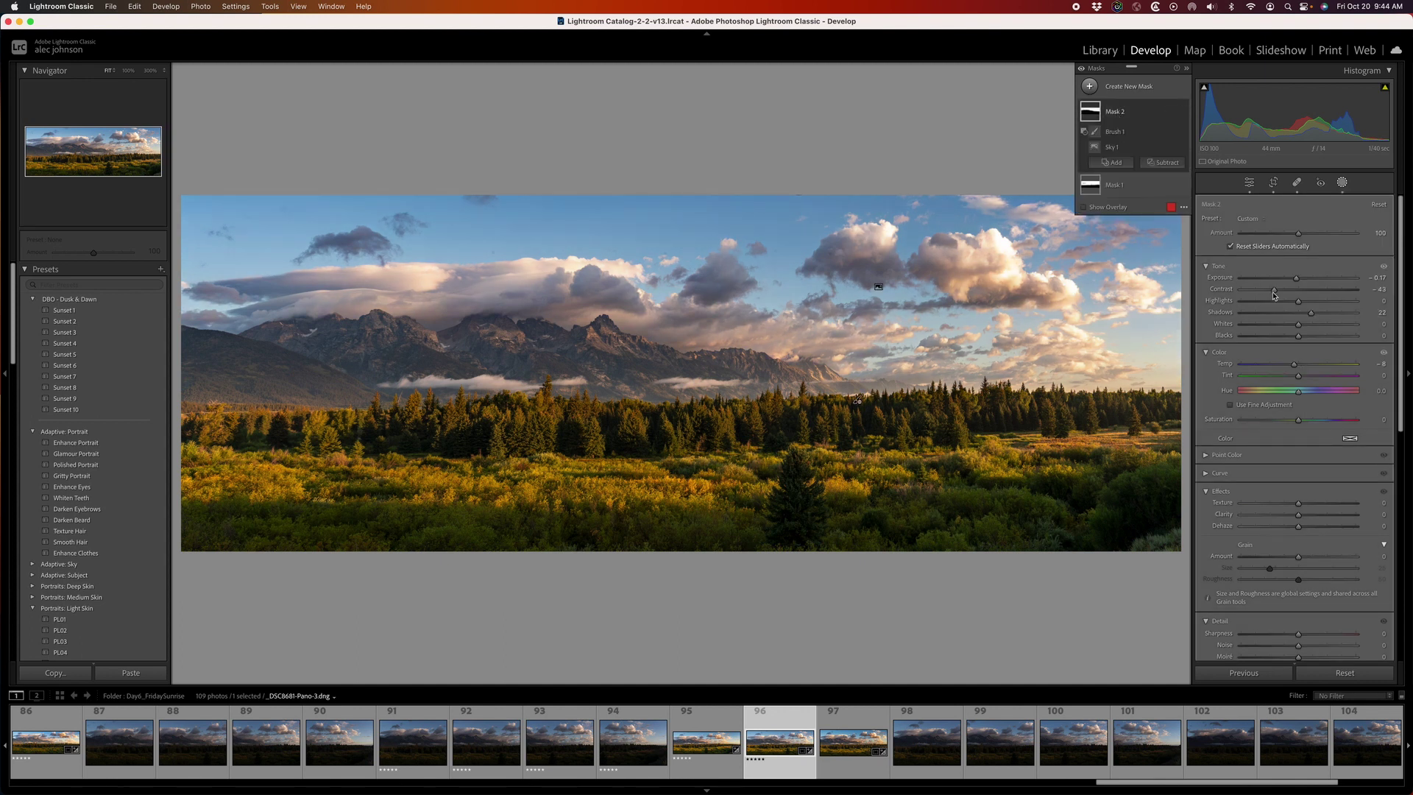
{"action": "left_click_drag", "start_coordinate": [1274, 293], "coordinate": [1293, 294]}
{"action": "left_click", "coordinate": [1183, 112]}
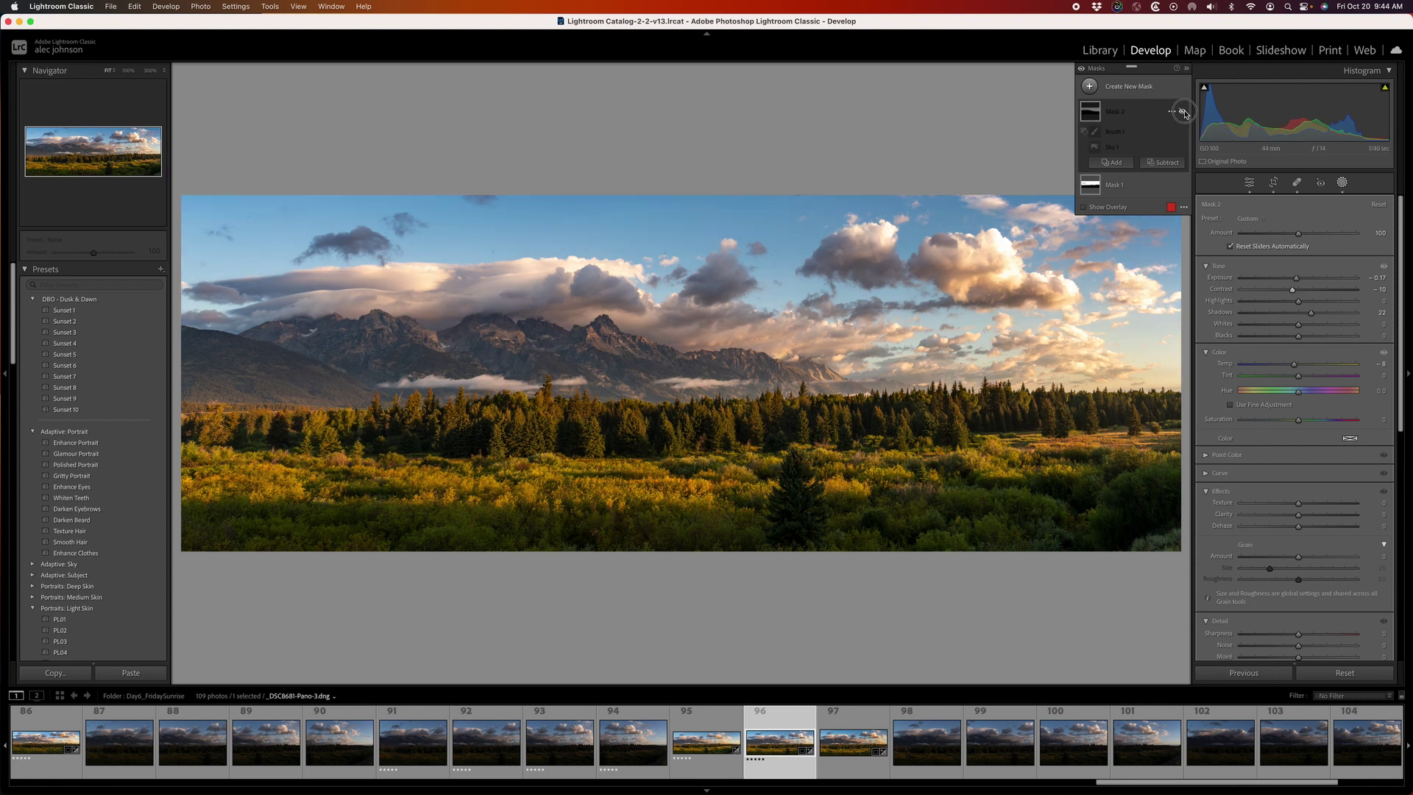
{"action": "left_click", "coordinate": [1182, 112]}
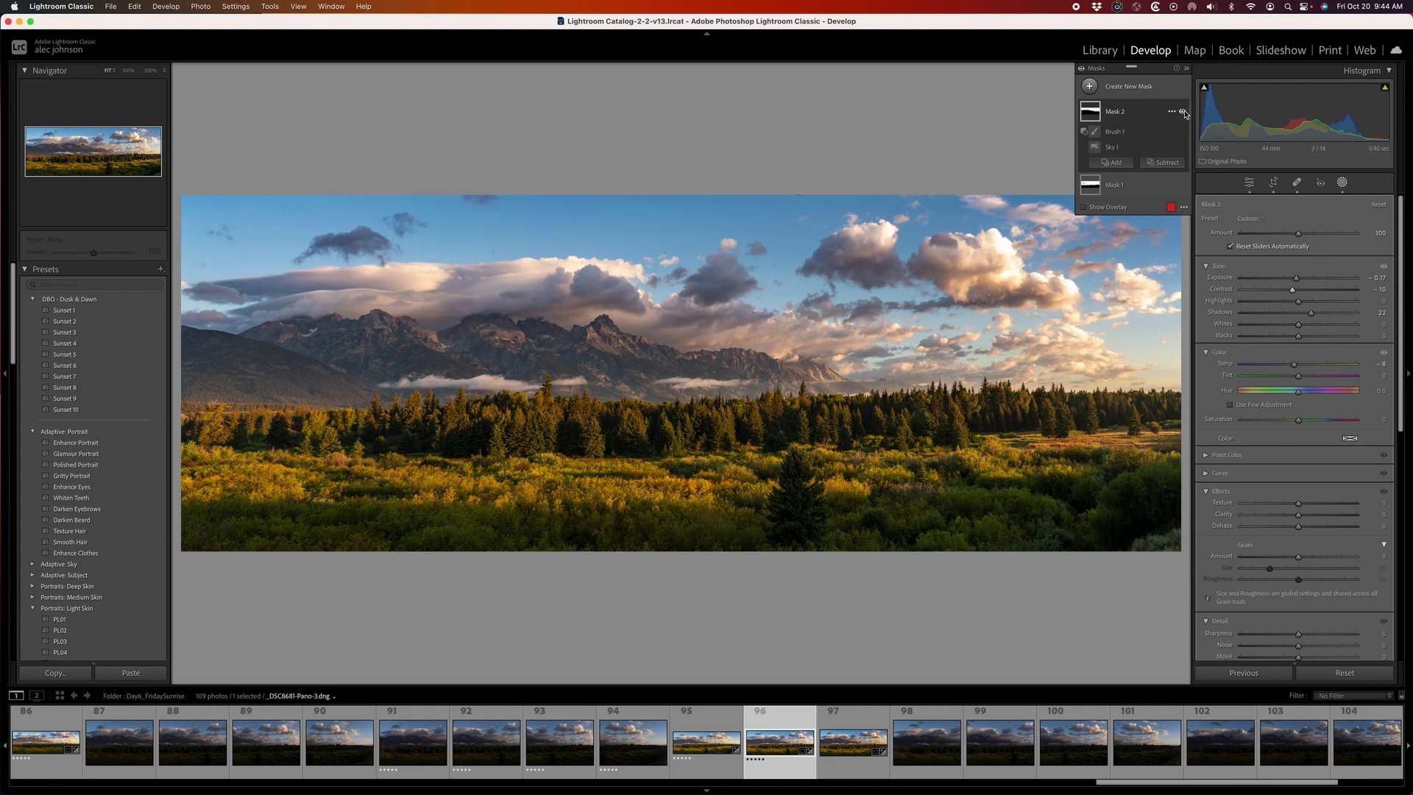
Leave mask editing to return to the panorama's global Basic settings
{"action": "left_click", "coordinate": [1344, 184]}
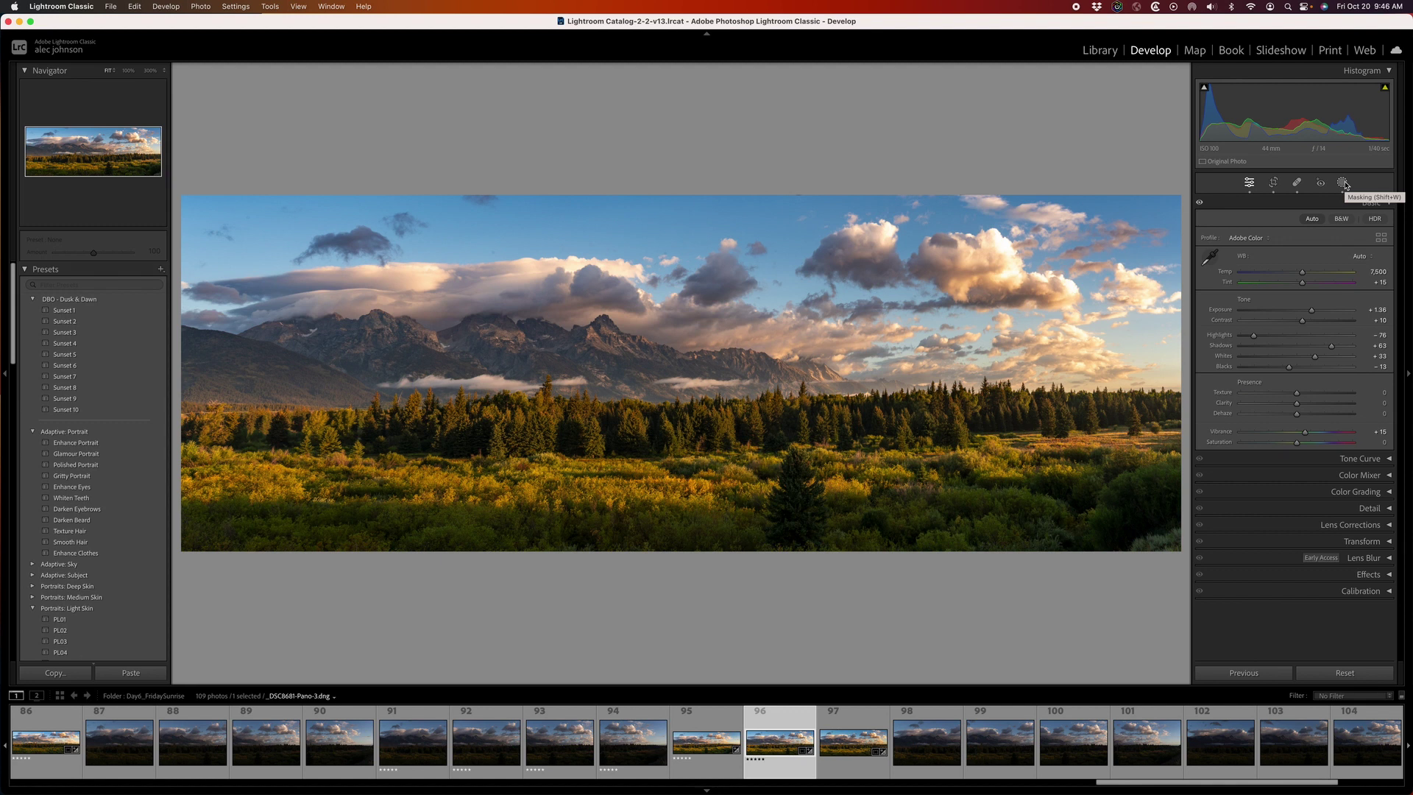